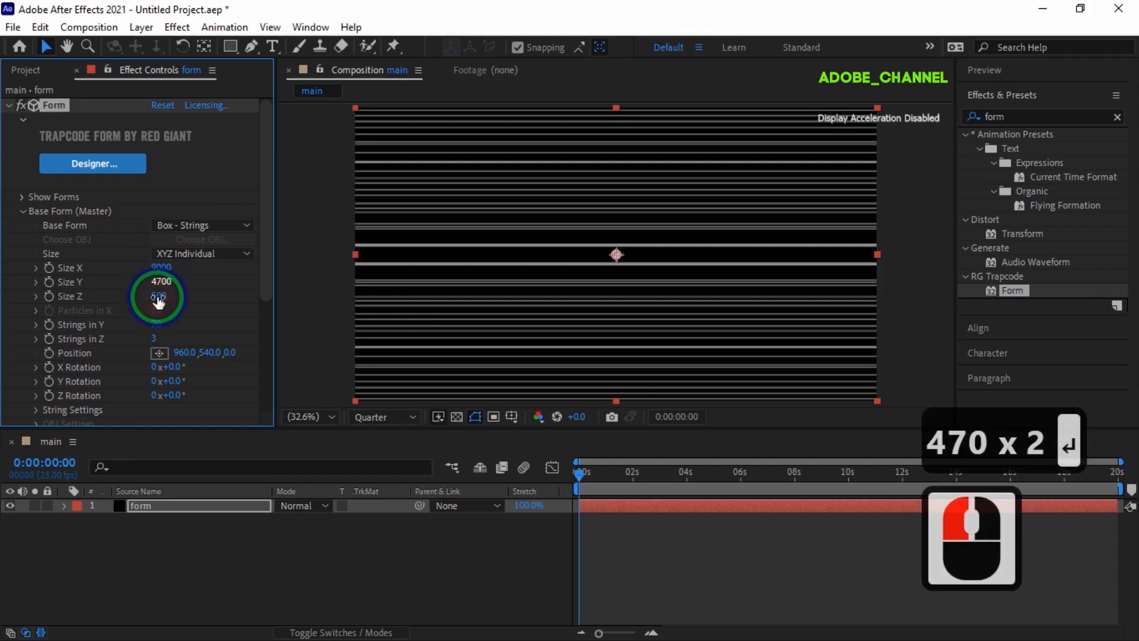
Set the Form effect's Size Z to 0, Strings in Z to 1 and Strings in Y to 40.
text(0)
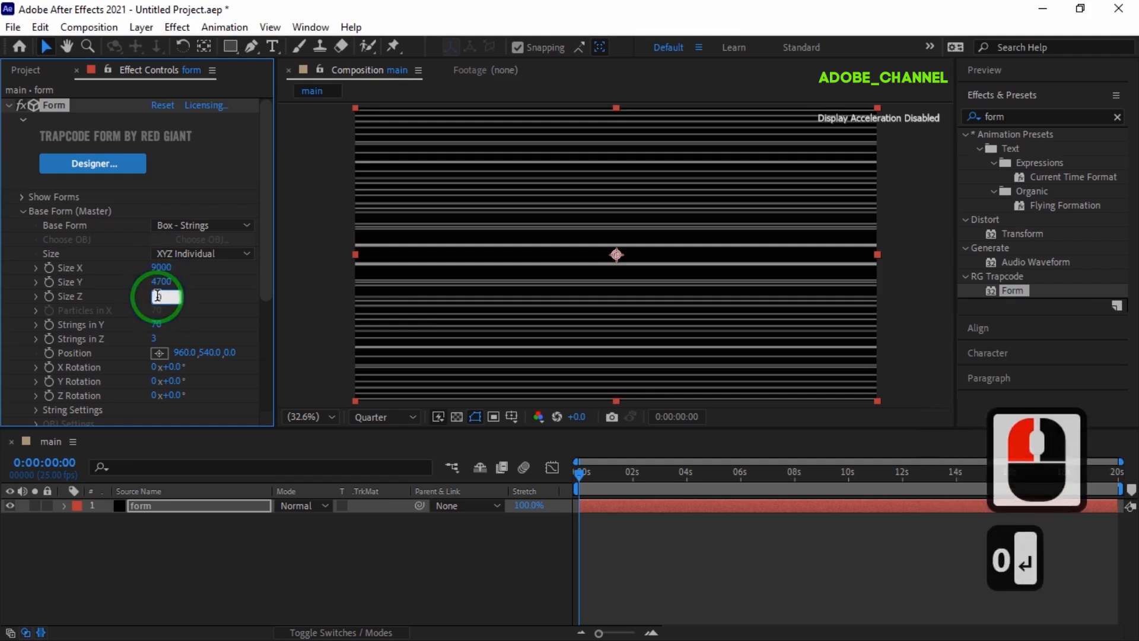
click(156, 340)
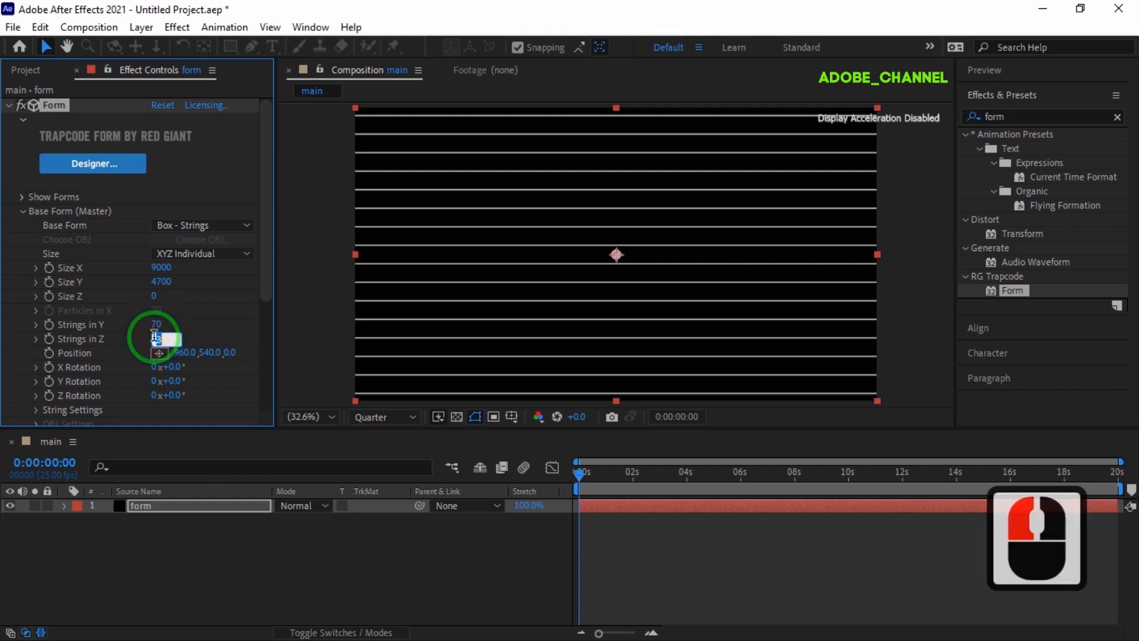
text(1)
key(Return)
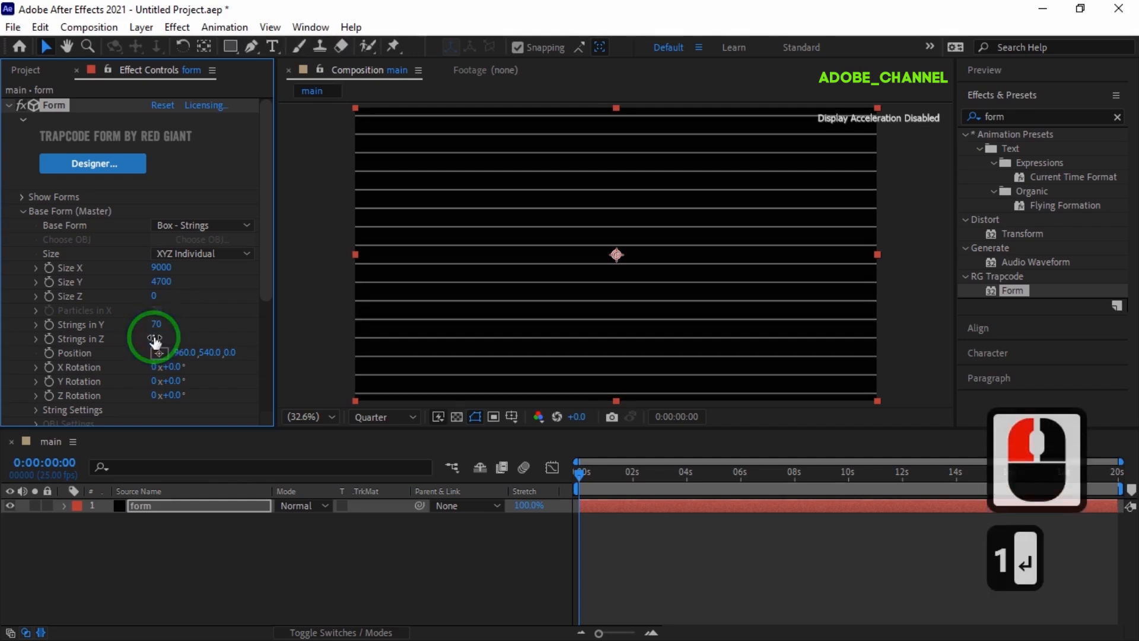
click(158, 325)
text(40)
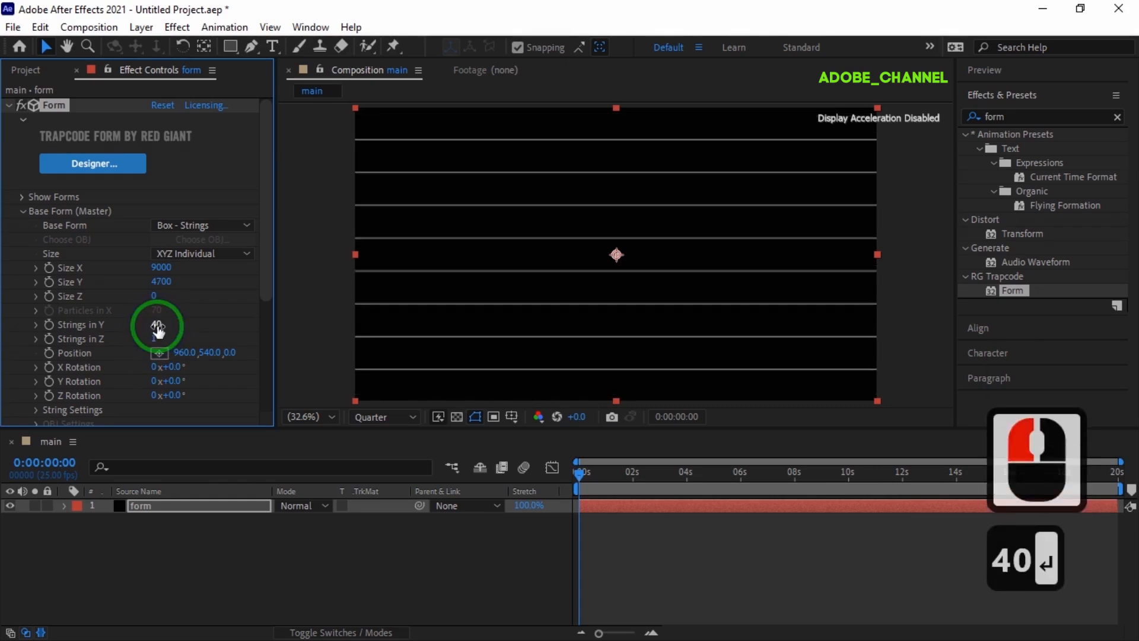
Add the expression time*-60 to the X Rotation of Form's Base Form.
alt+click(49, 367)
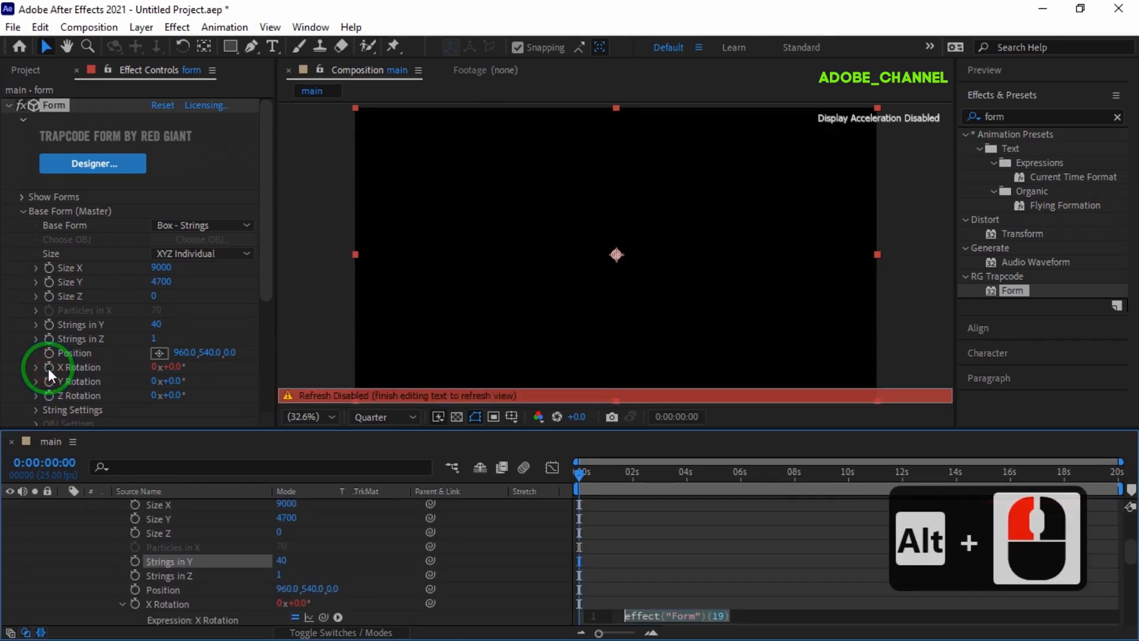
text(time)
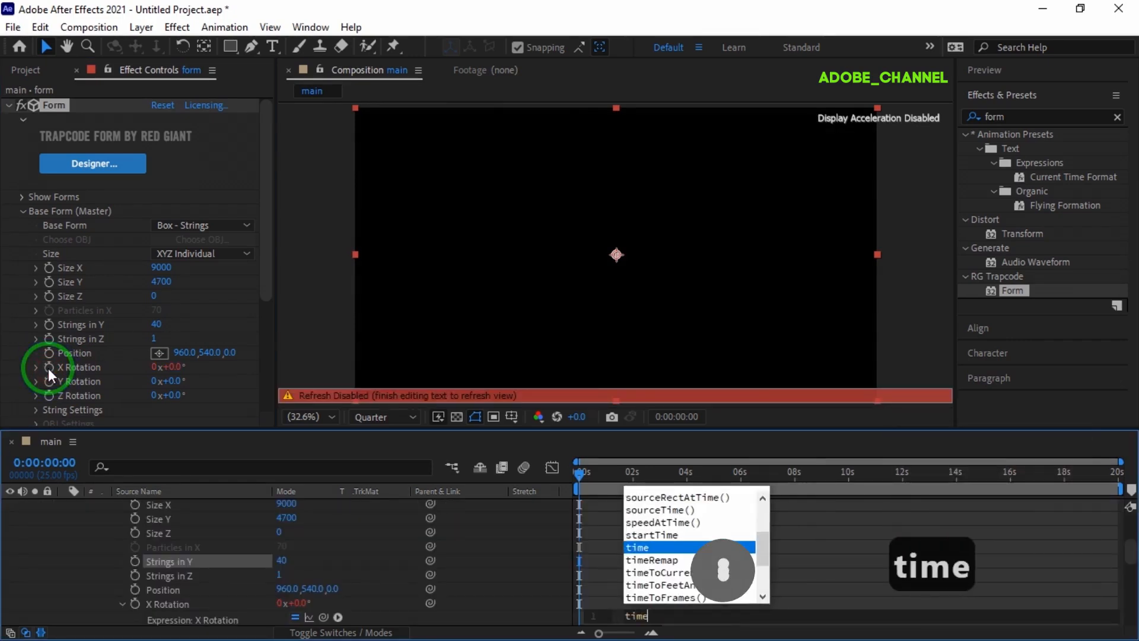
text(*-60)
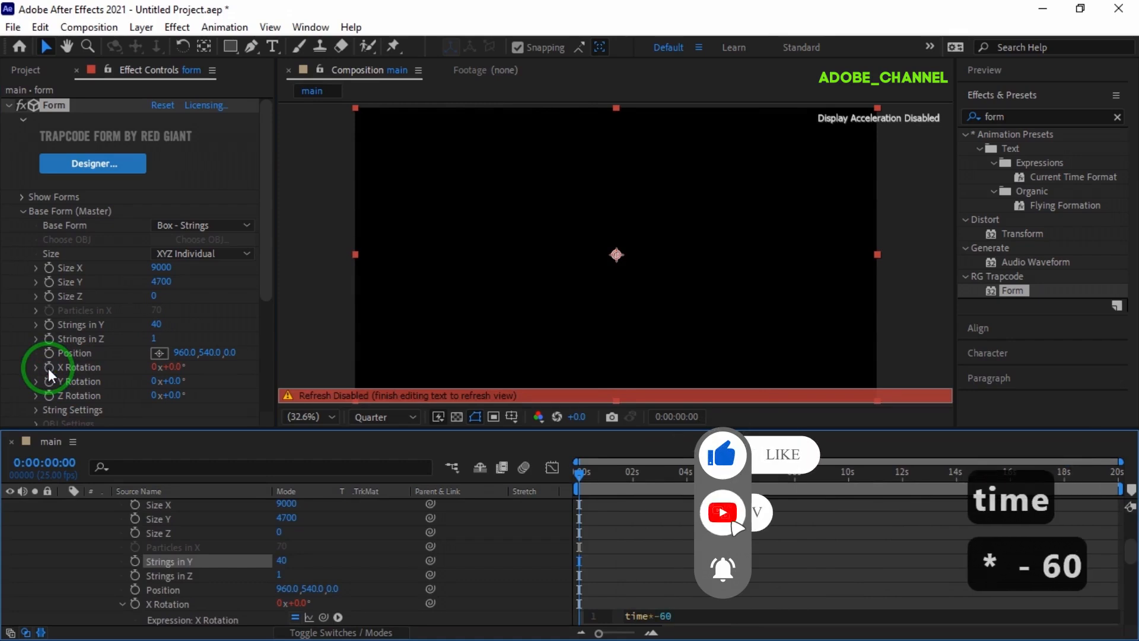
key(Return)
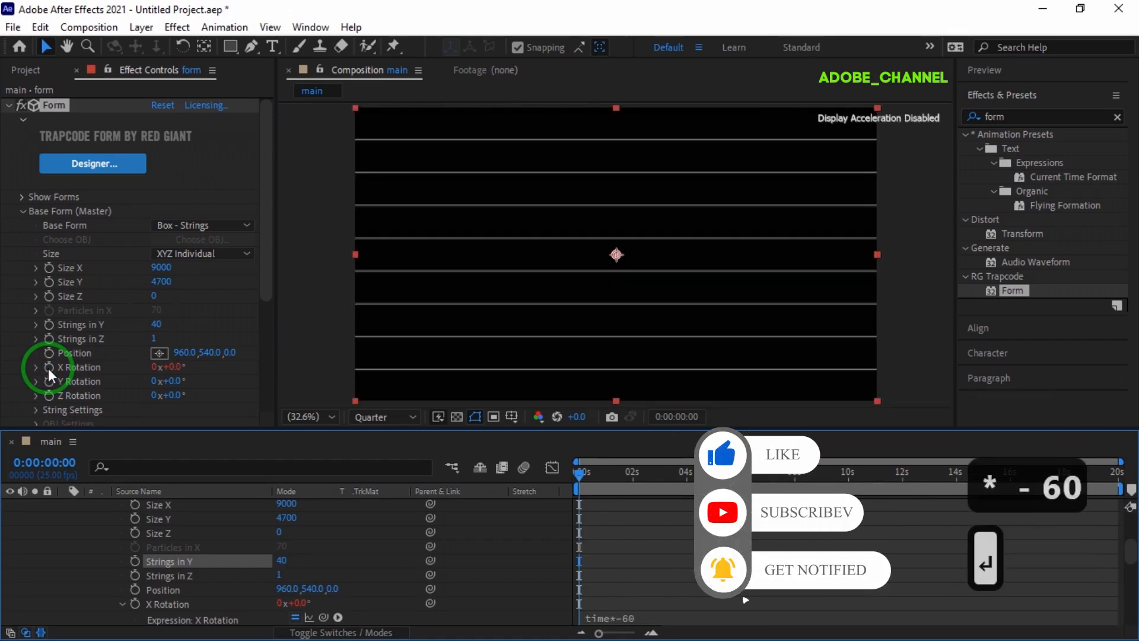
Set Twist to 2 in Form's Disperse and Twist settings.
scroll(50, 312, down, 5)
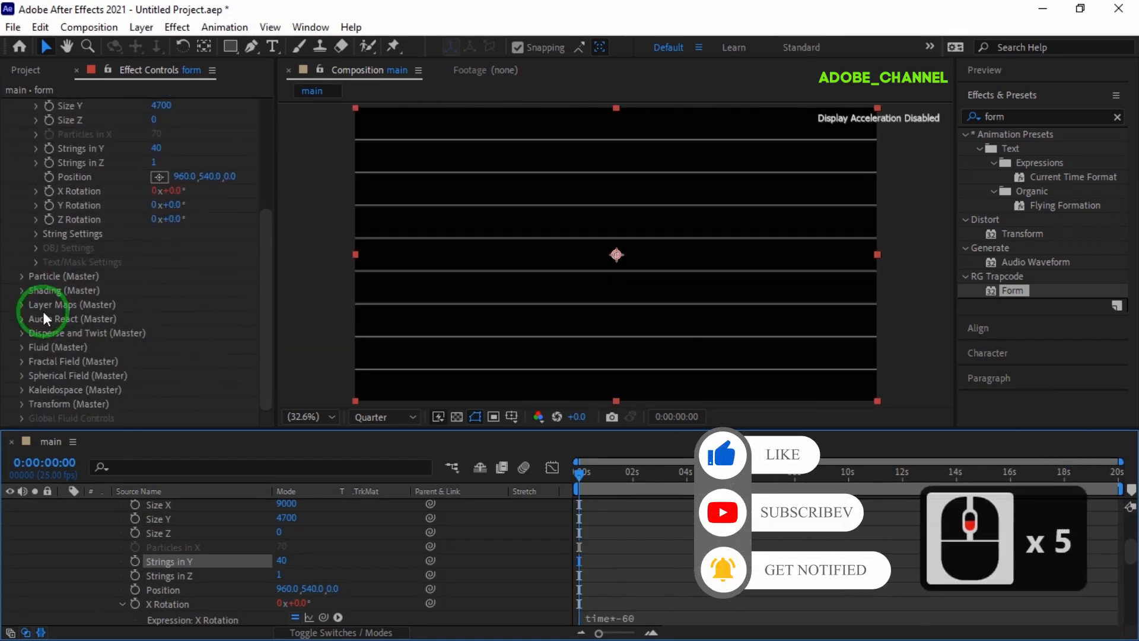
click(22, 333)
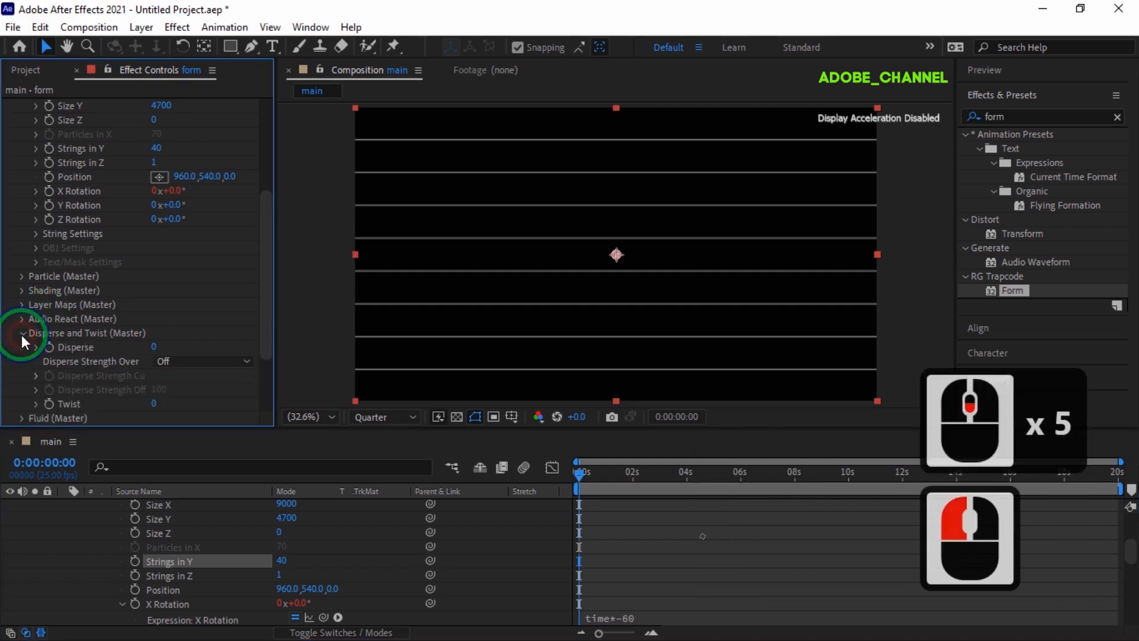
click(153, 403)
text(2)
key(Return)
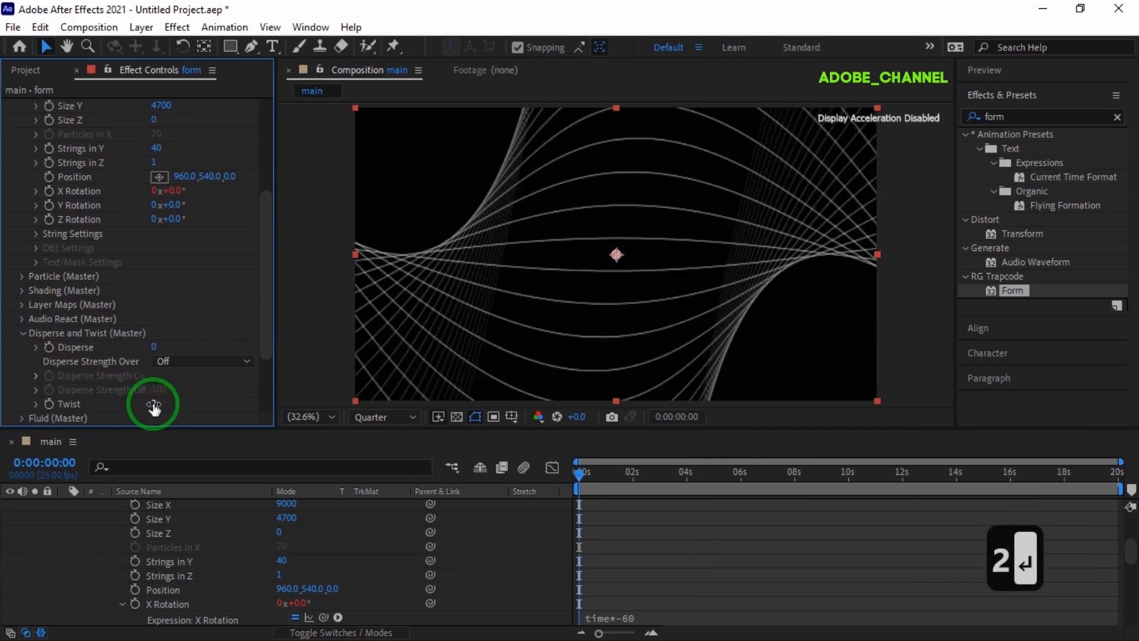
Set Sphere Feather to 0 in Form's Particle settings.
click(22, 277)
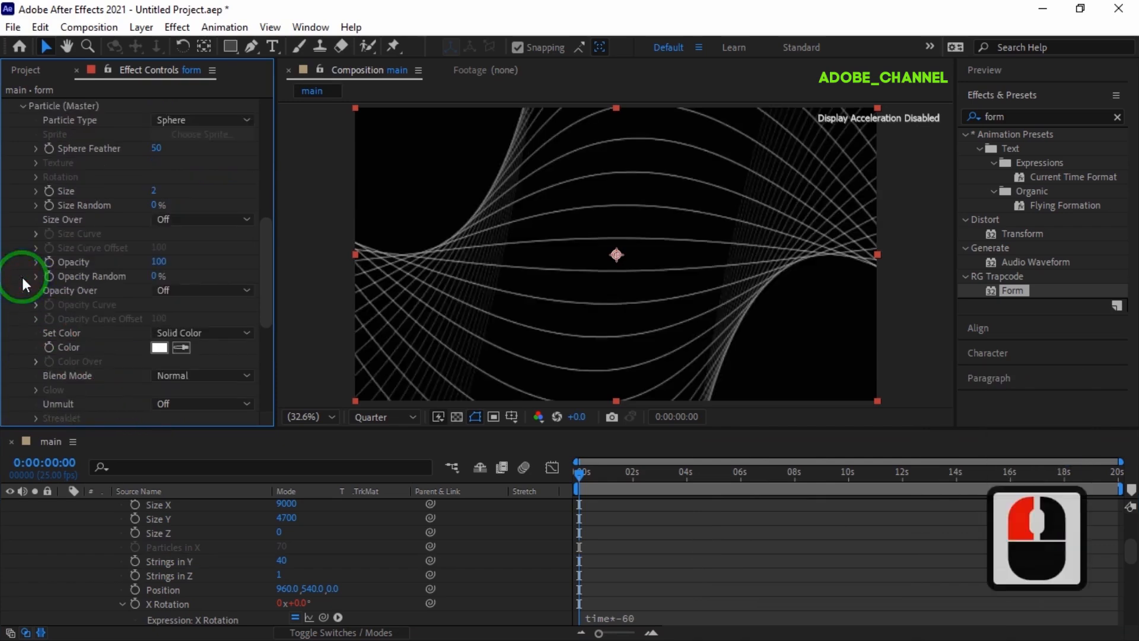
click(156, 148)
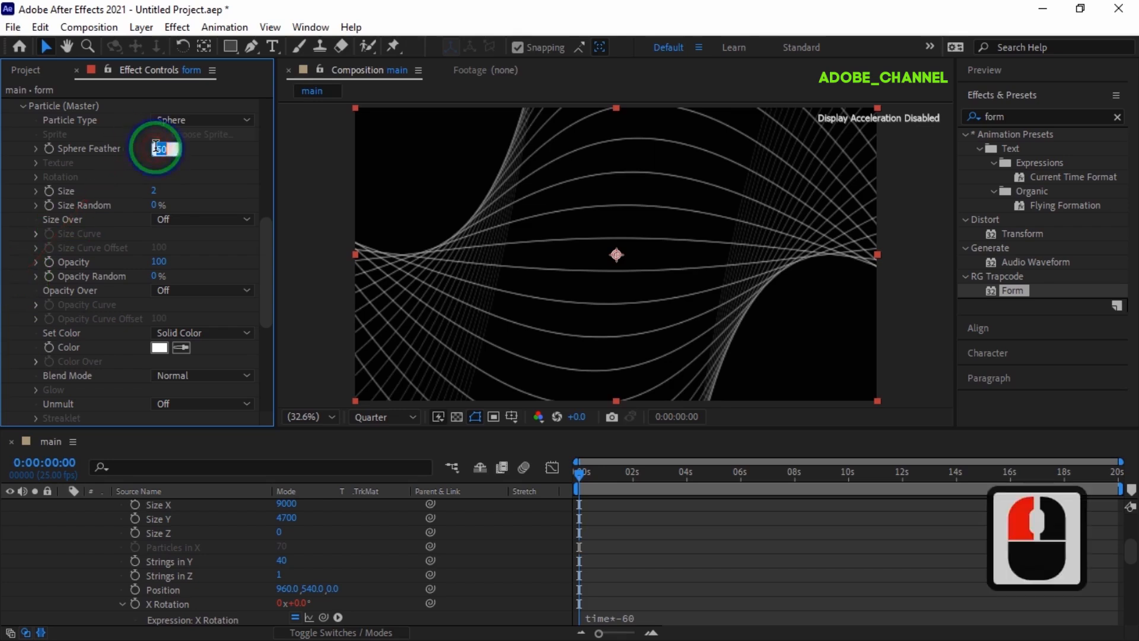
text(0)
key(Return)
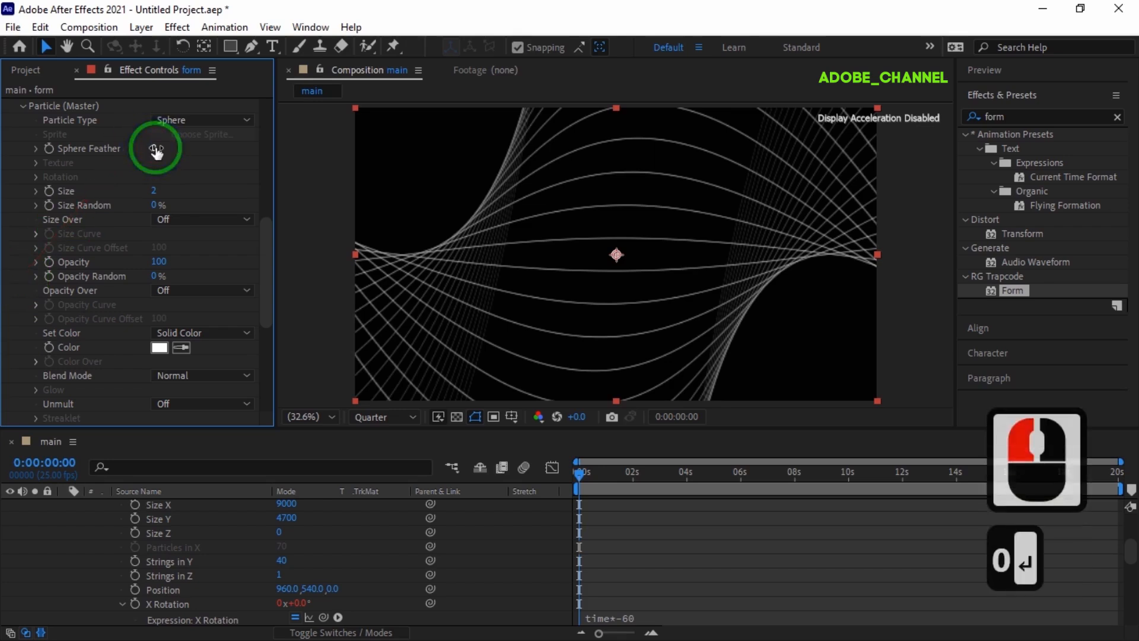
Enable keyframing for the particle Color at the start of the timeline and set it to red F20A0A.
click(50, 347)
click(158, 347)
click(162, 348)
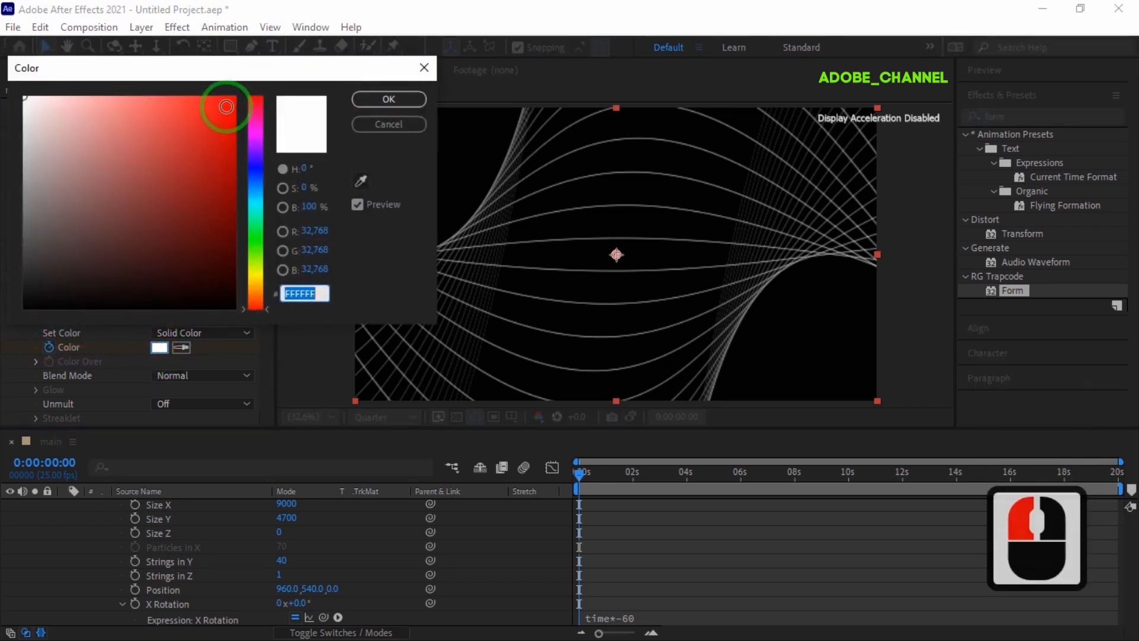
click(226, 107)
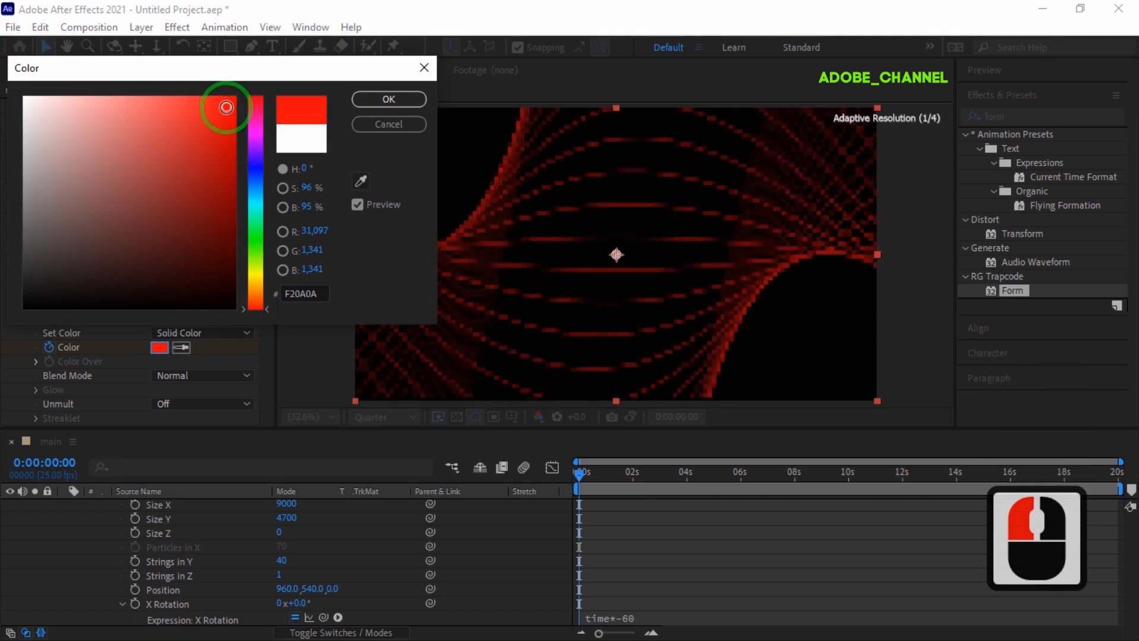
click(387, 98)
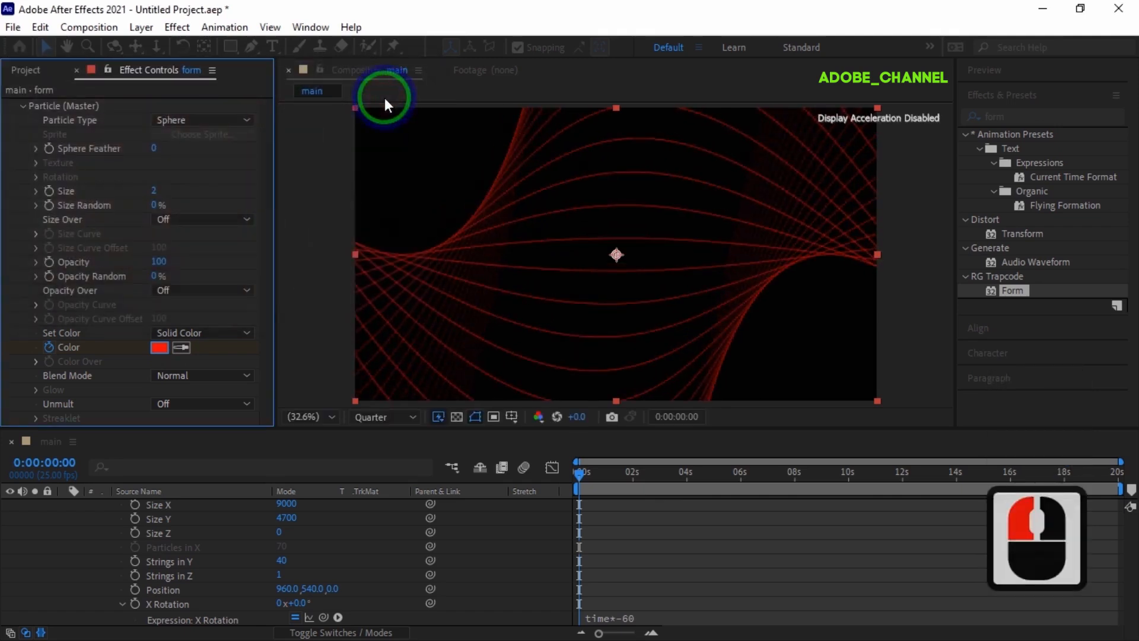
Reveal the form layer's keyframed properties and add a Color keyframe at 0:00:10:00.
click(54, 466)
text(1000)
key(Return)
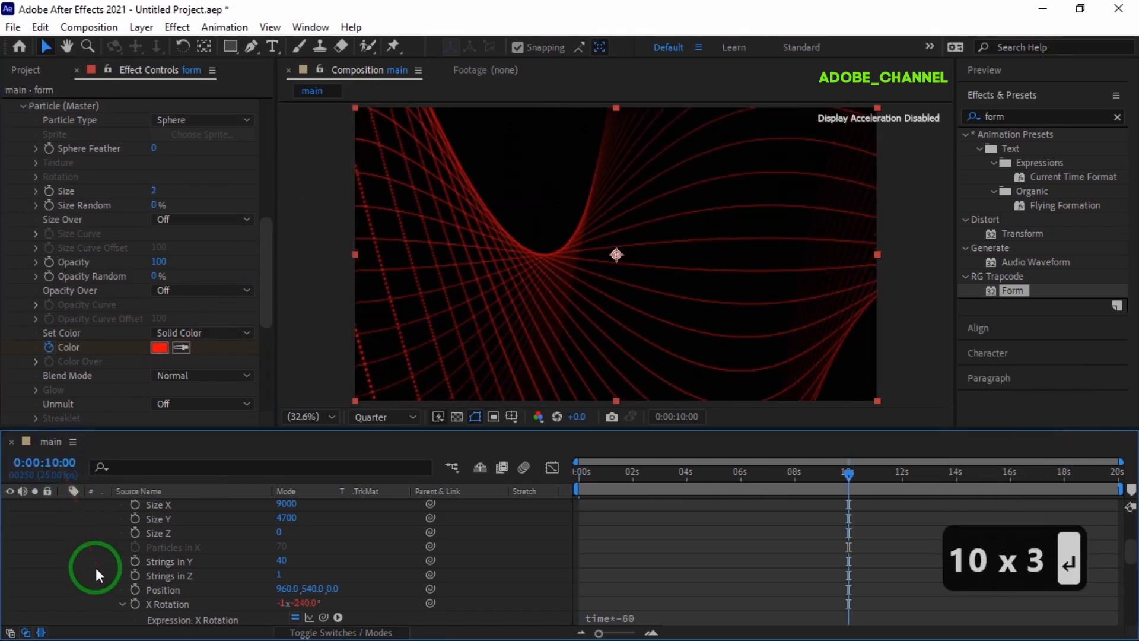
scroll(98, 568, up, 5)
scroll(97, 567, down, 6)
scroll(97, 568, down, 2)
scroll(143, 540, up, 6)
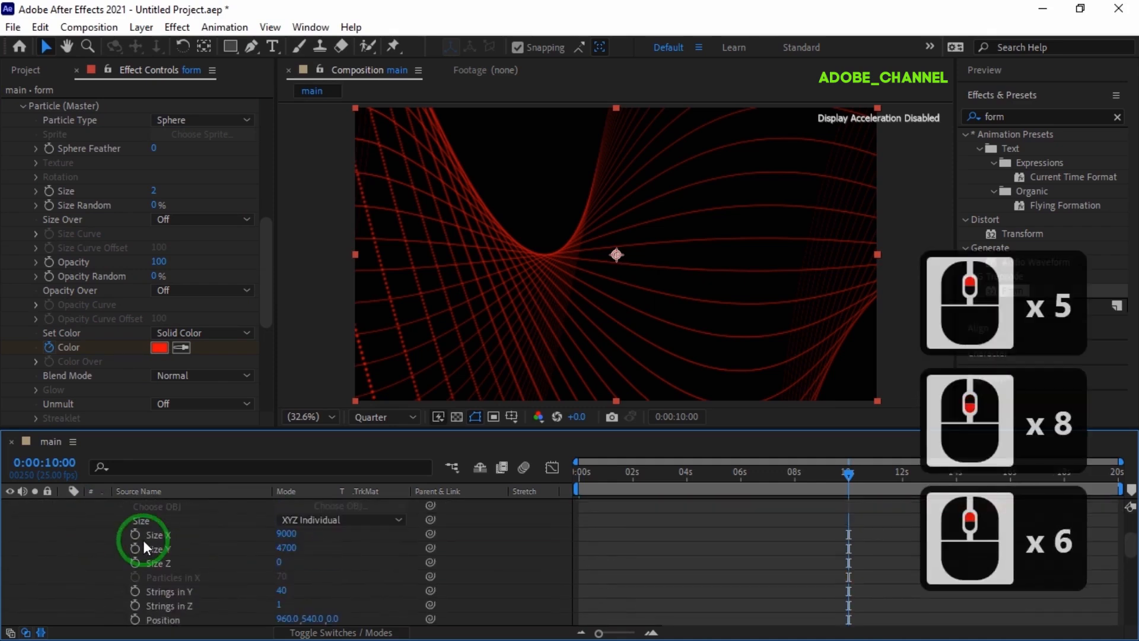
scroll(142, 540, up, 1)
scroll(86, 511, up, 6)
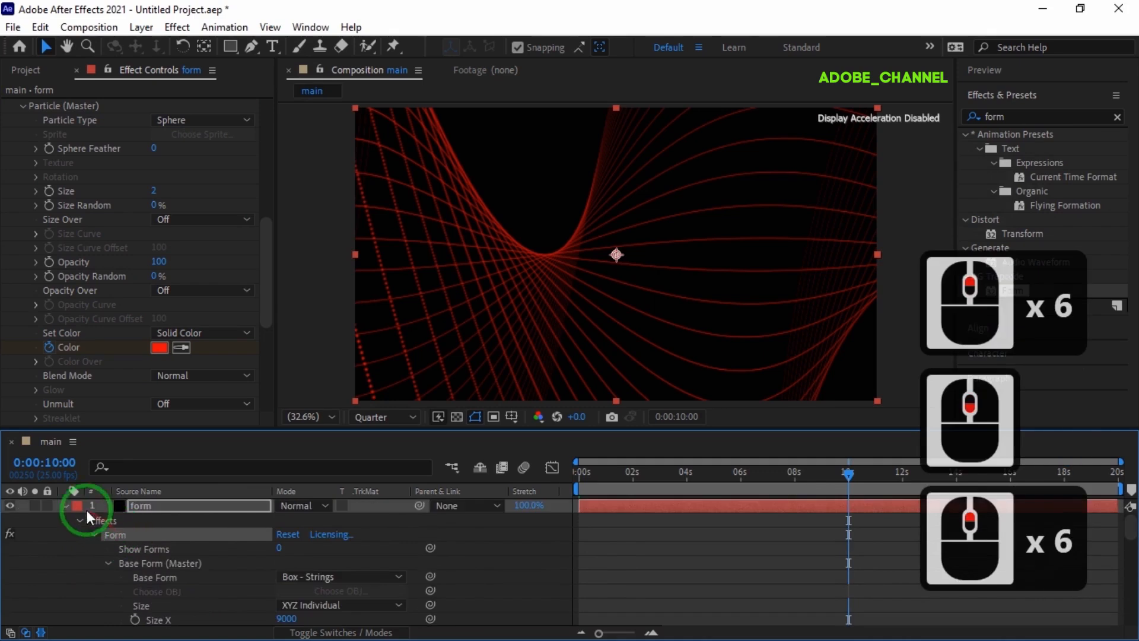
click(65, 507)
click(169, 501)
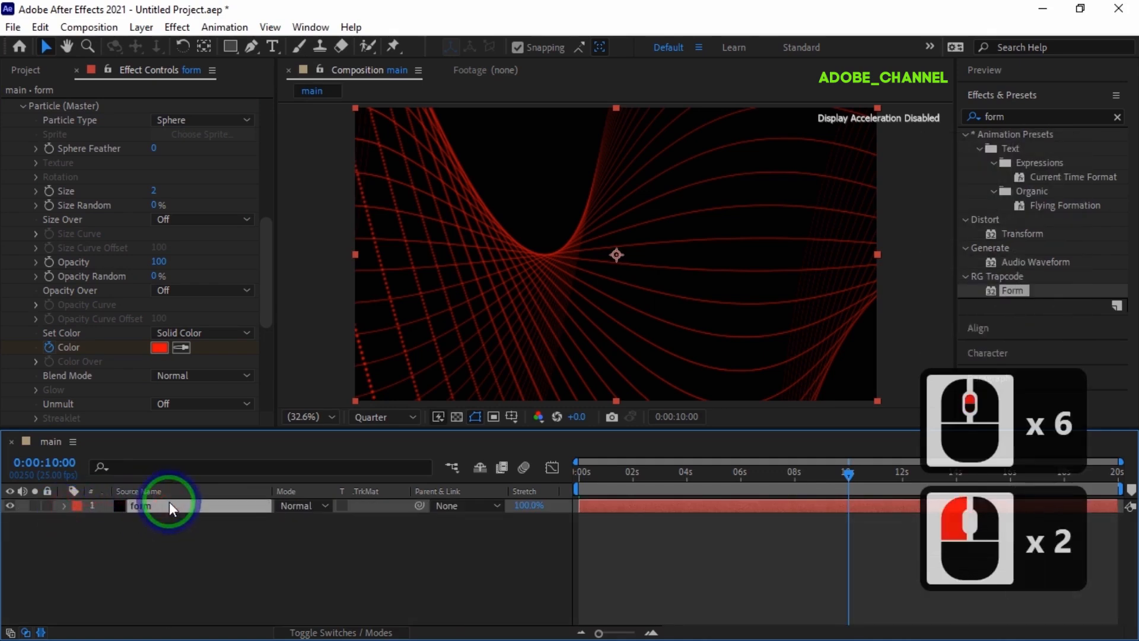
key(u)
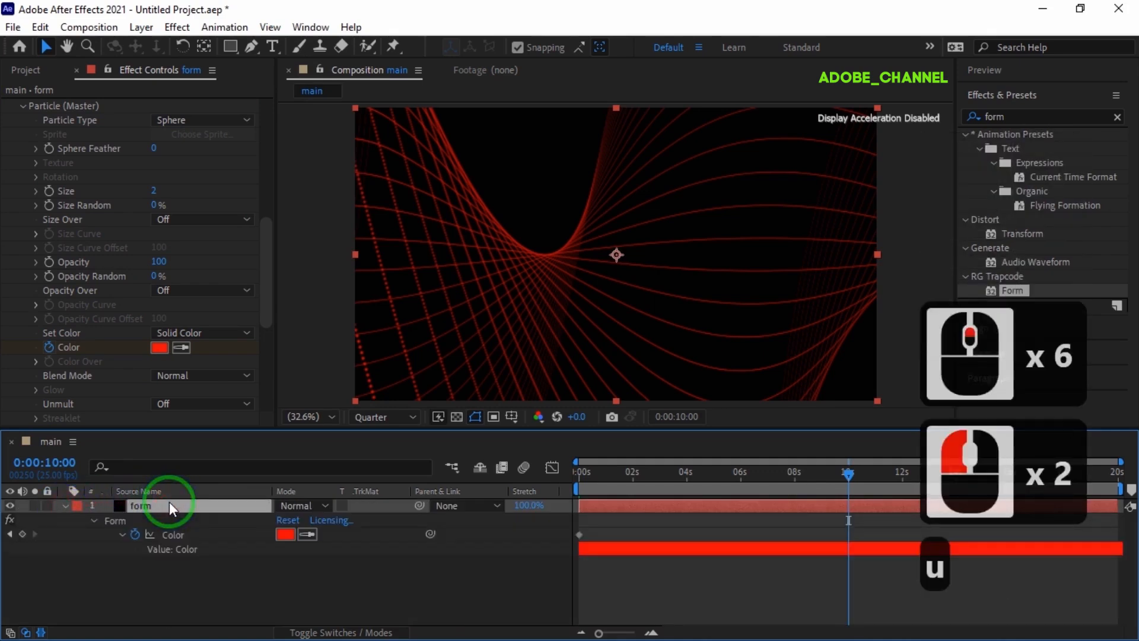
click(25, 533)
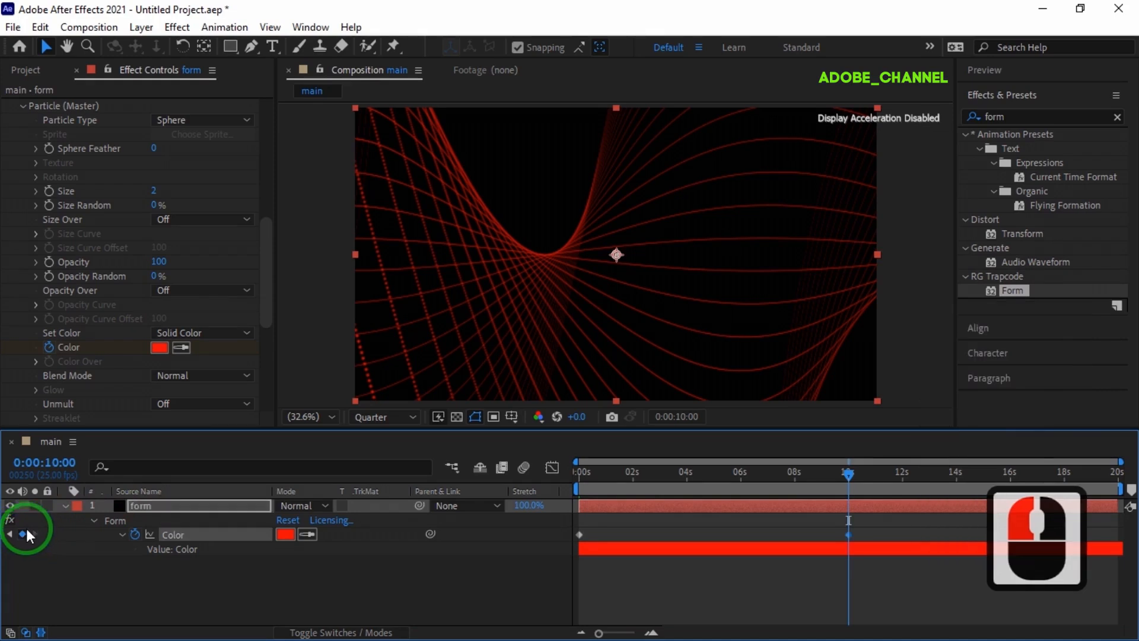
Set the particle Color to magenta F20AEF at 0:00:10:01, one frame after the second keyframe.
click(45, 462)
text(100)
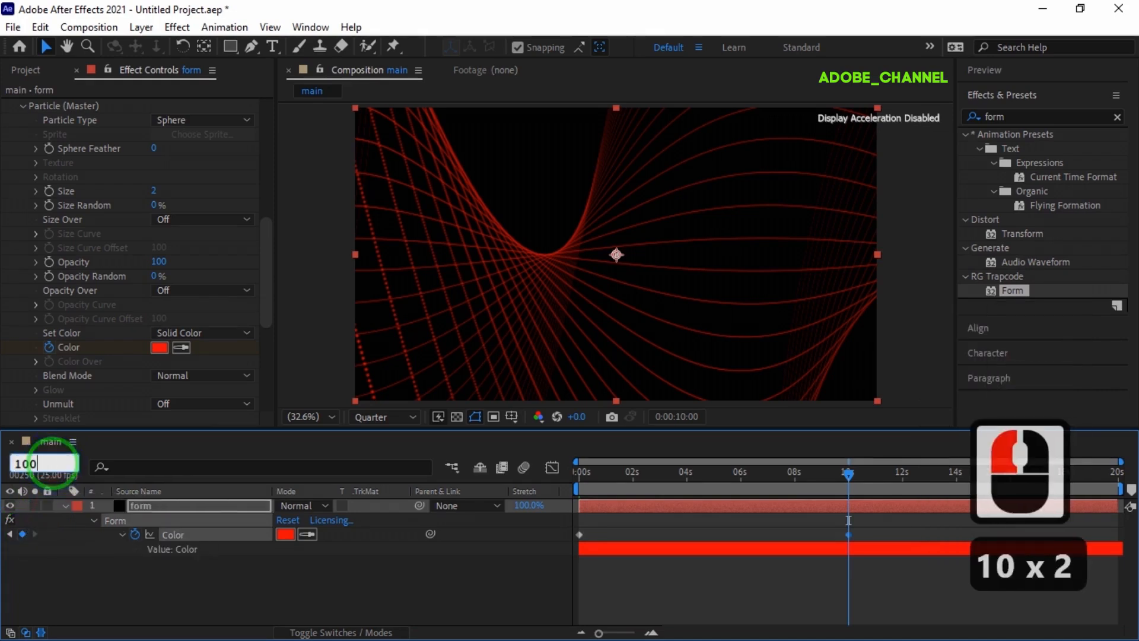
text(1)
key(Return)
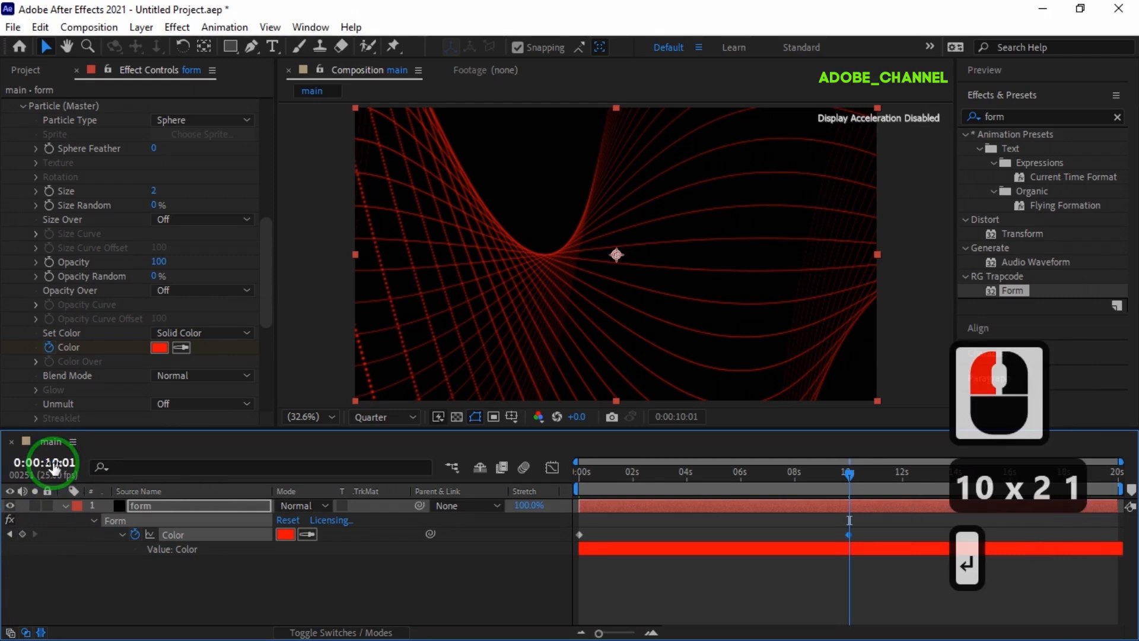
click(159, 347)
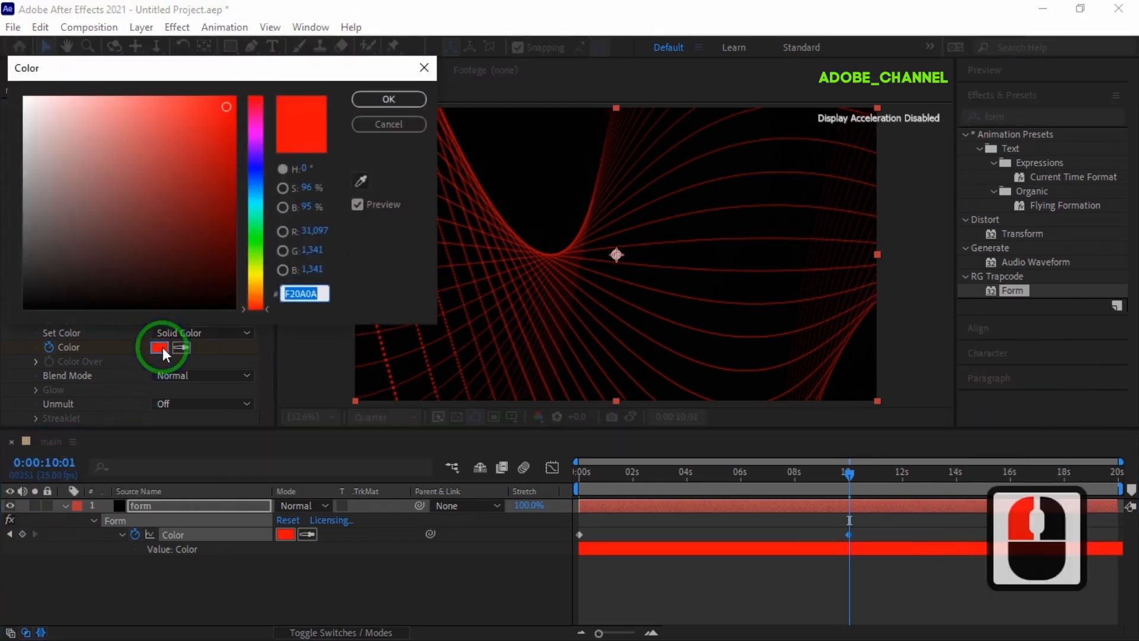
drag(259, 137, 258, 131)
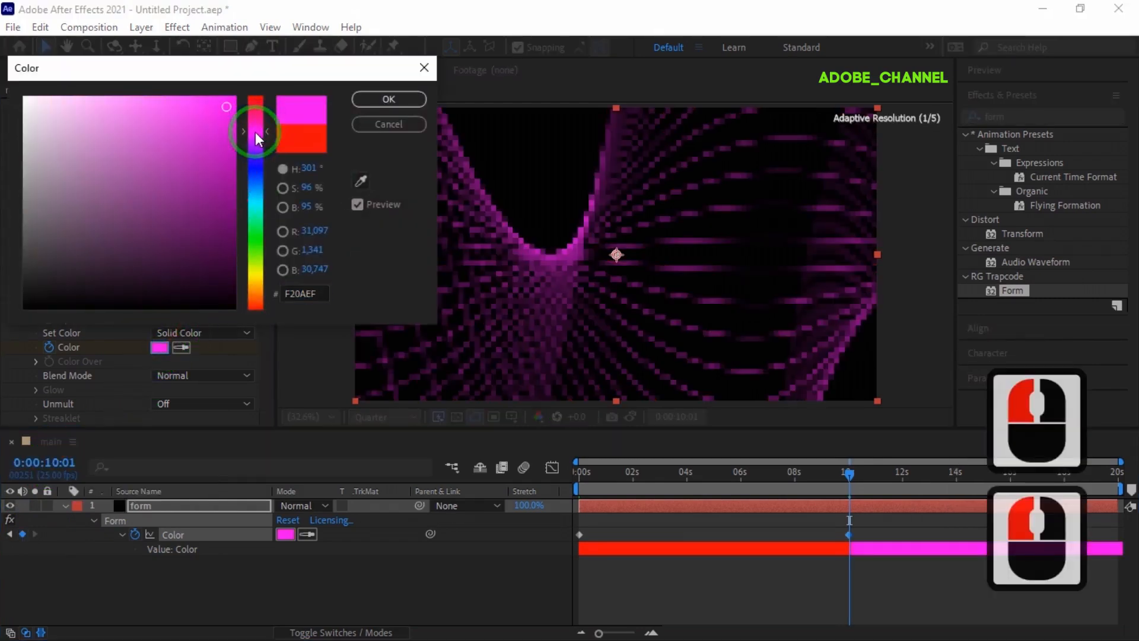
click(389, 98)
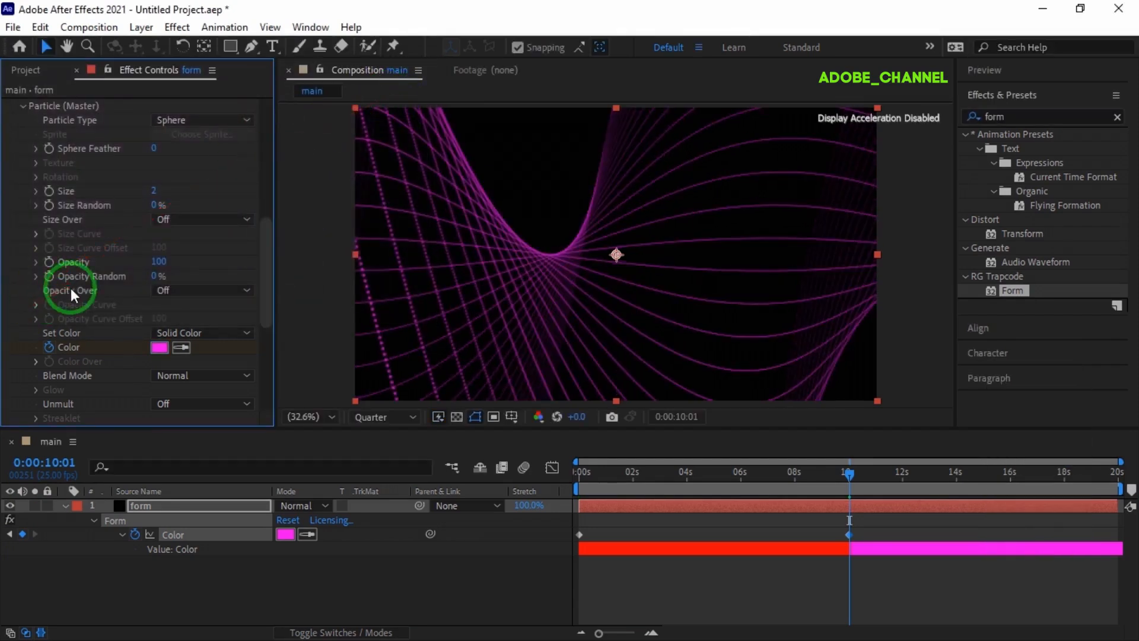
Set Flow Evolution to 16 in Form's Fractal Field settings.
scroll(34, 214, down, 6)
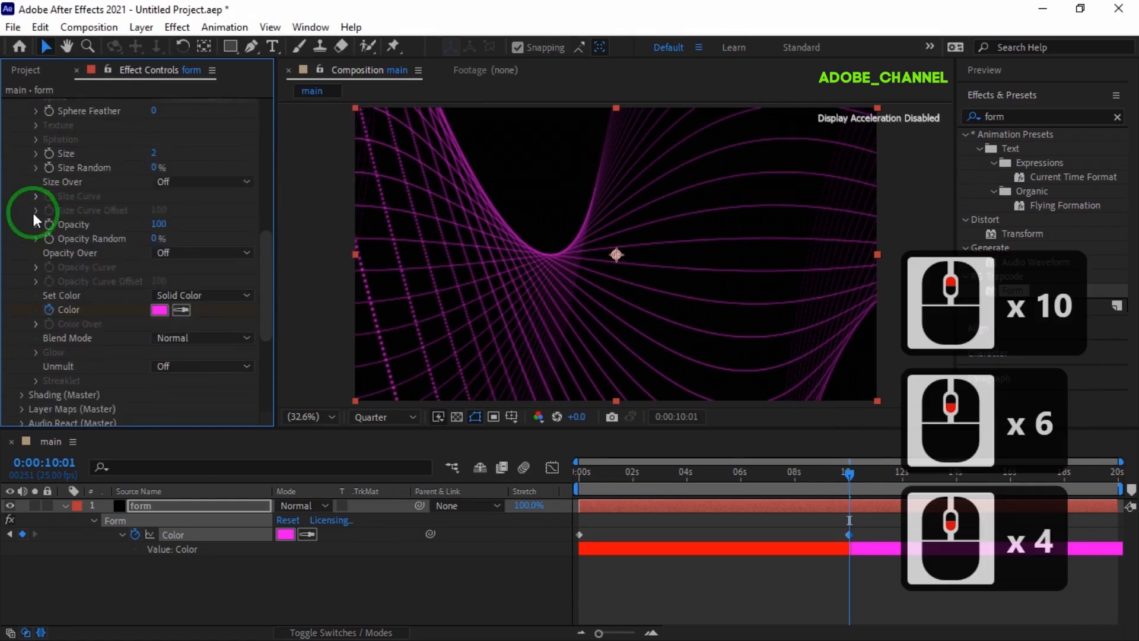
scroll(34, 214, down, 8)
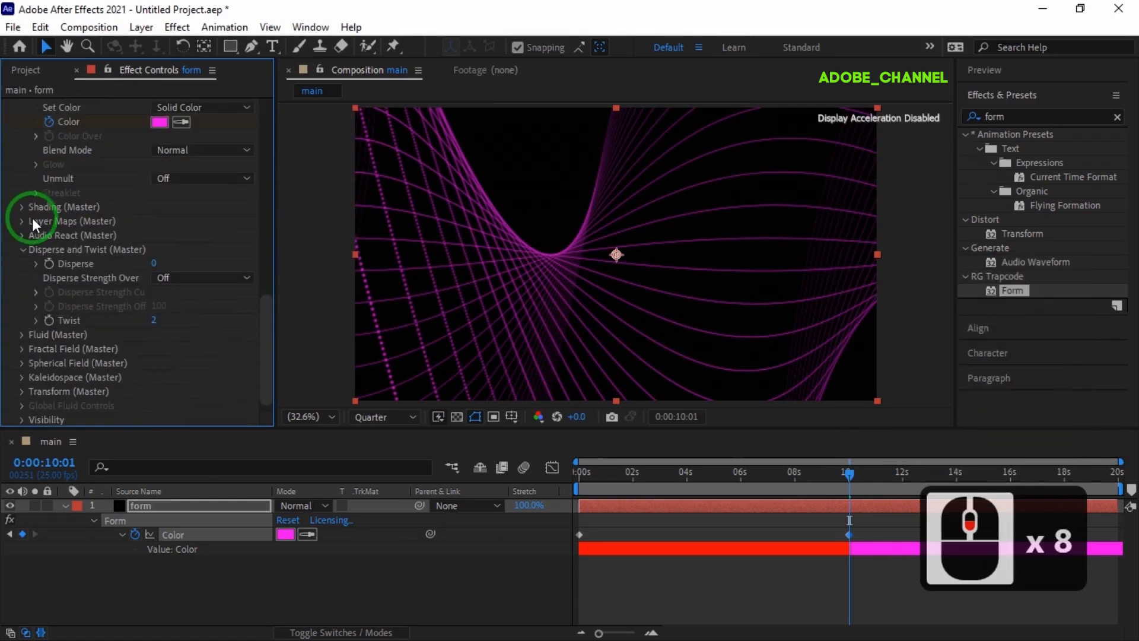
click(22, 348)
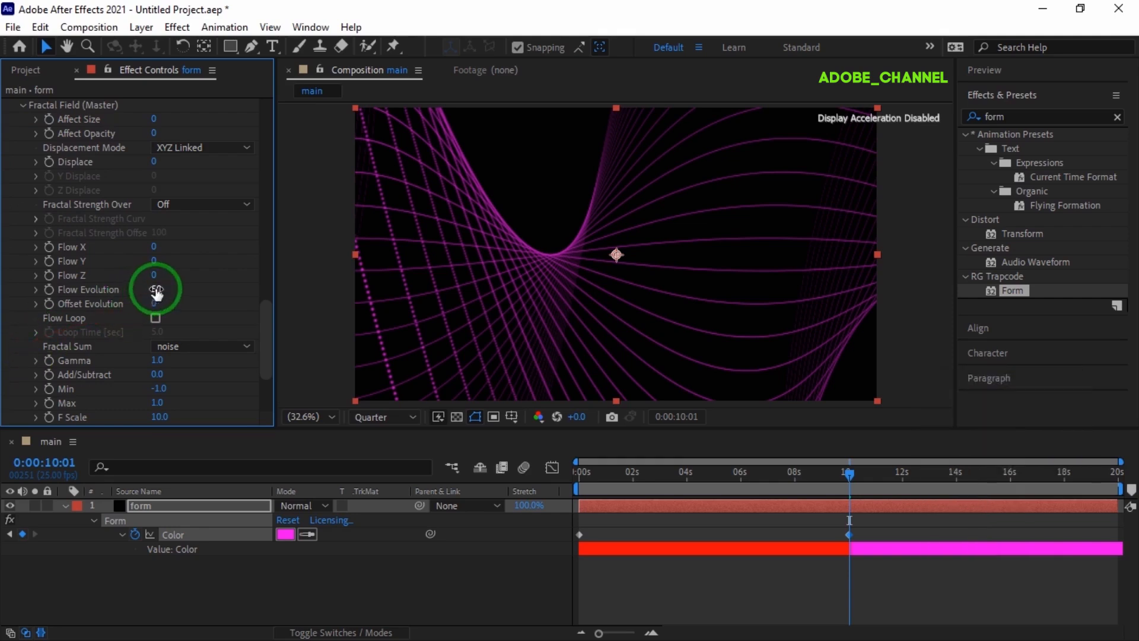
click(156, 291)
text(16)
key(Return)
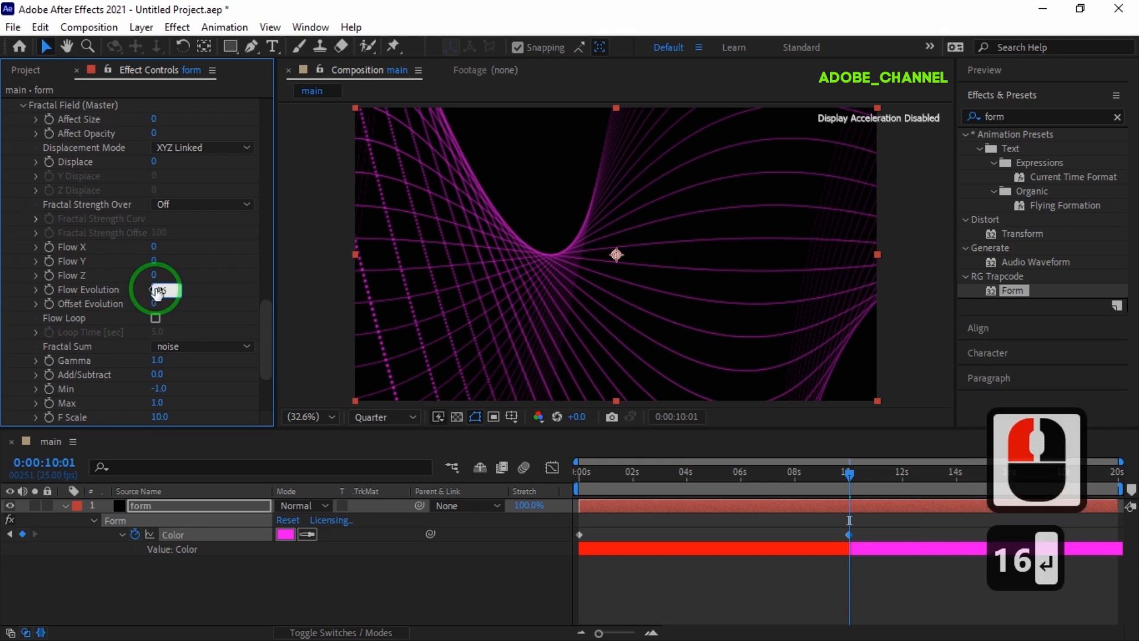
Set the Fractal Field's Flow X to 150 and Flow Y to -100.
click(155, 246)
text(15)
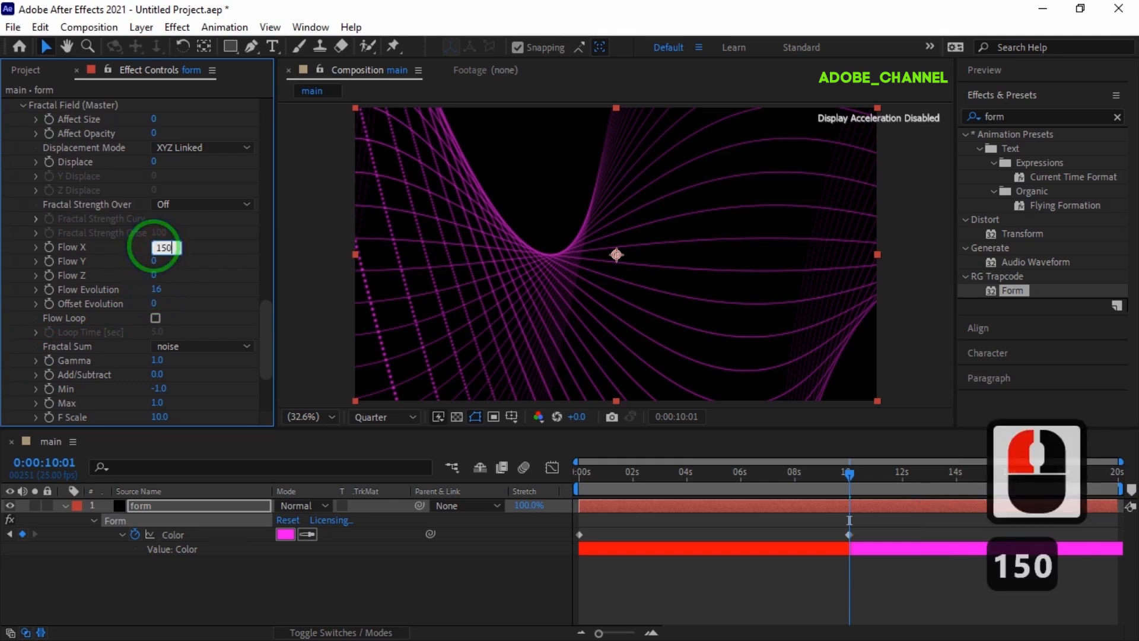
text(0)
key(Return)
click(156, 261)
text(-100)
key(Return)
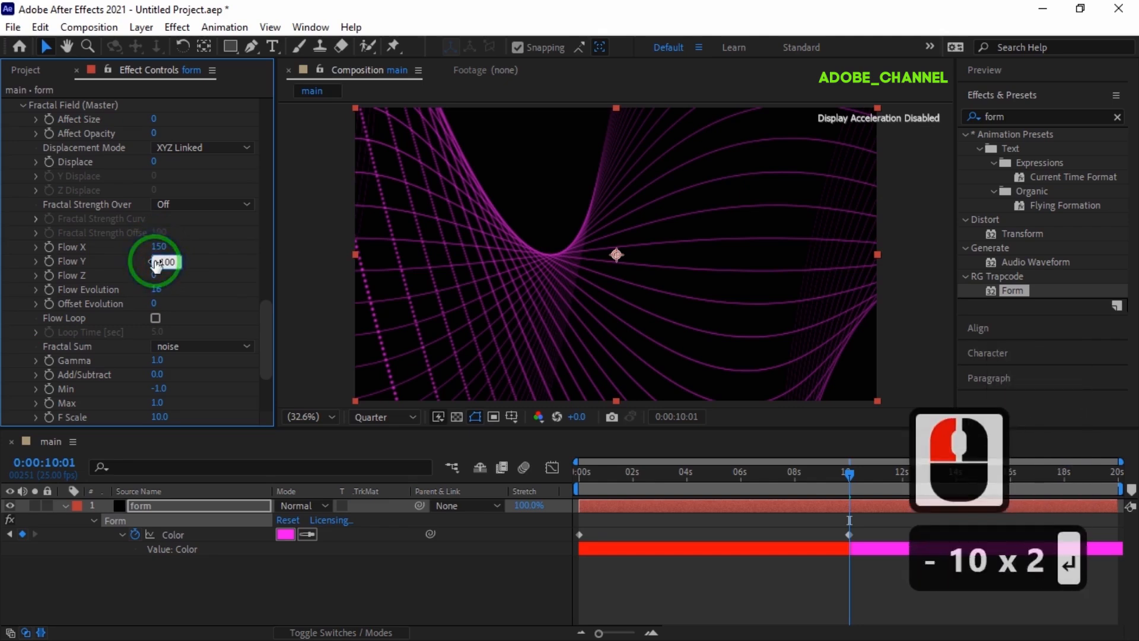
Find the Stylize Glow effect and apply it to the form layer.
double_click(1034, 114)
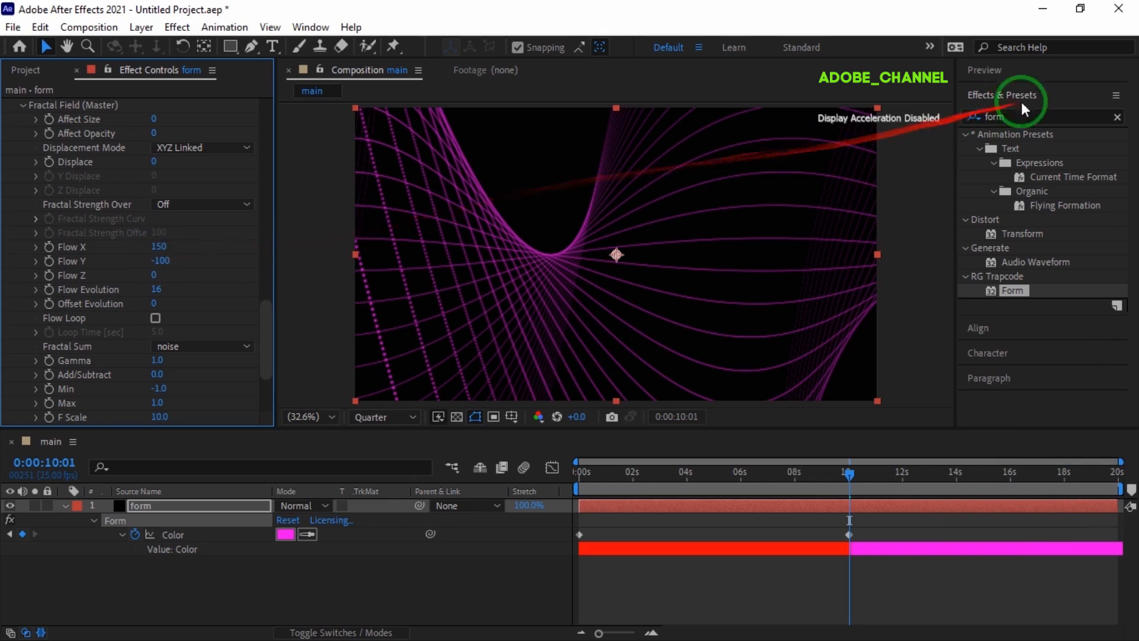
click(967, 121)
text(glow)
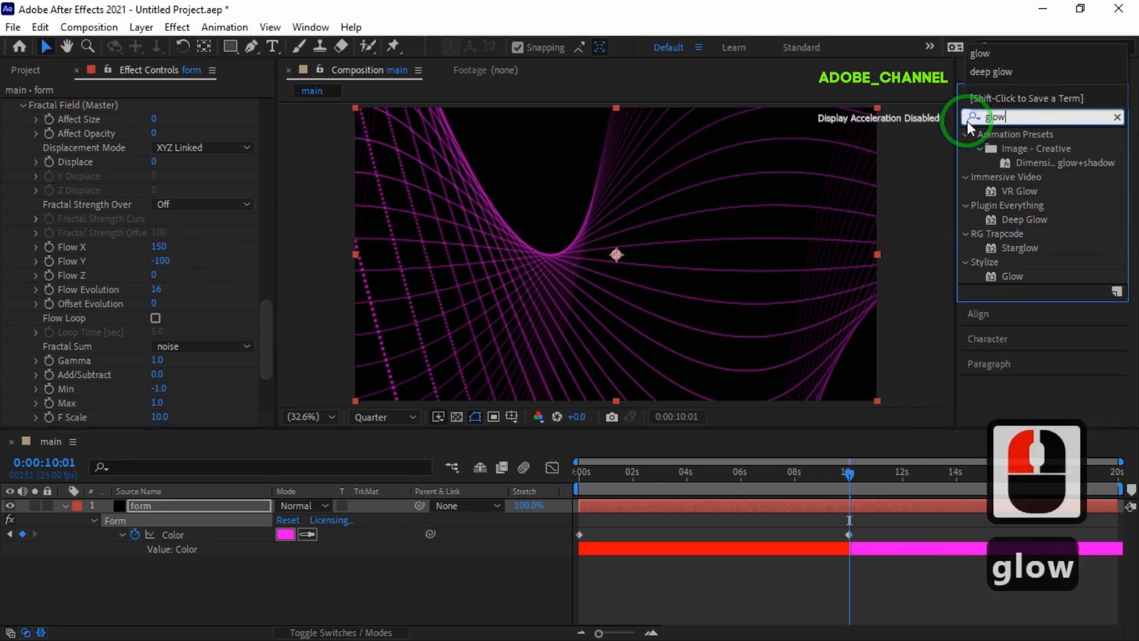
double_click(1012, 275)
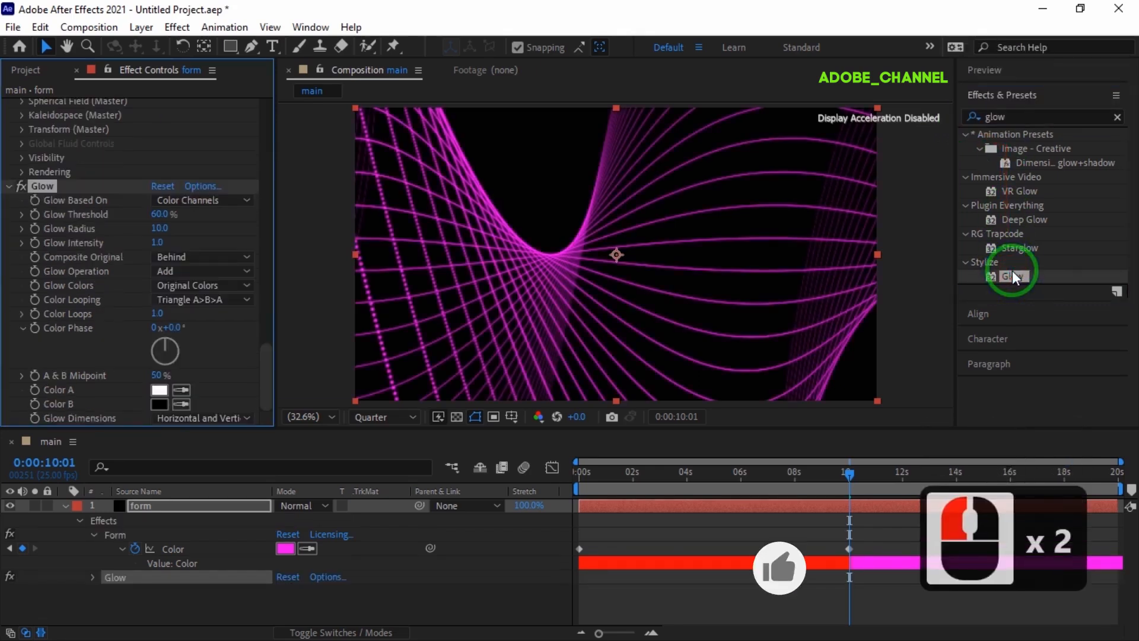
Set the Glow effect's Threshold to 33%, Radius to 55 and Intensity to 2, and collapse the form layer.
double_click(160, 214)
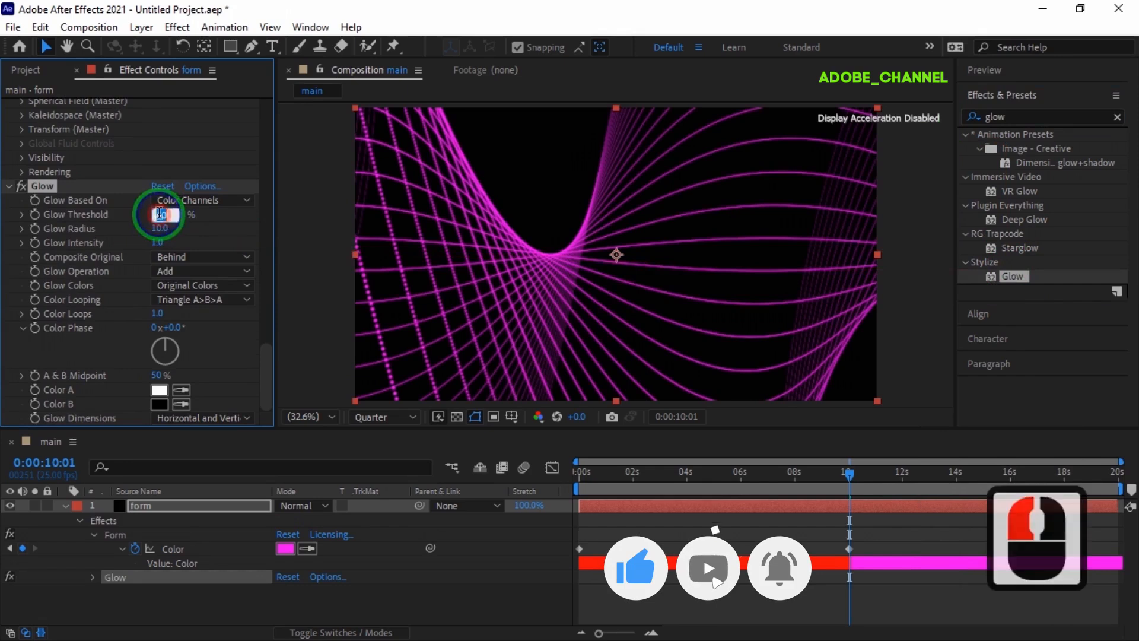
text(33)
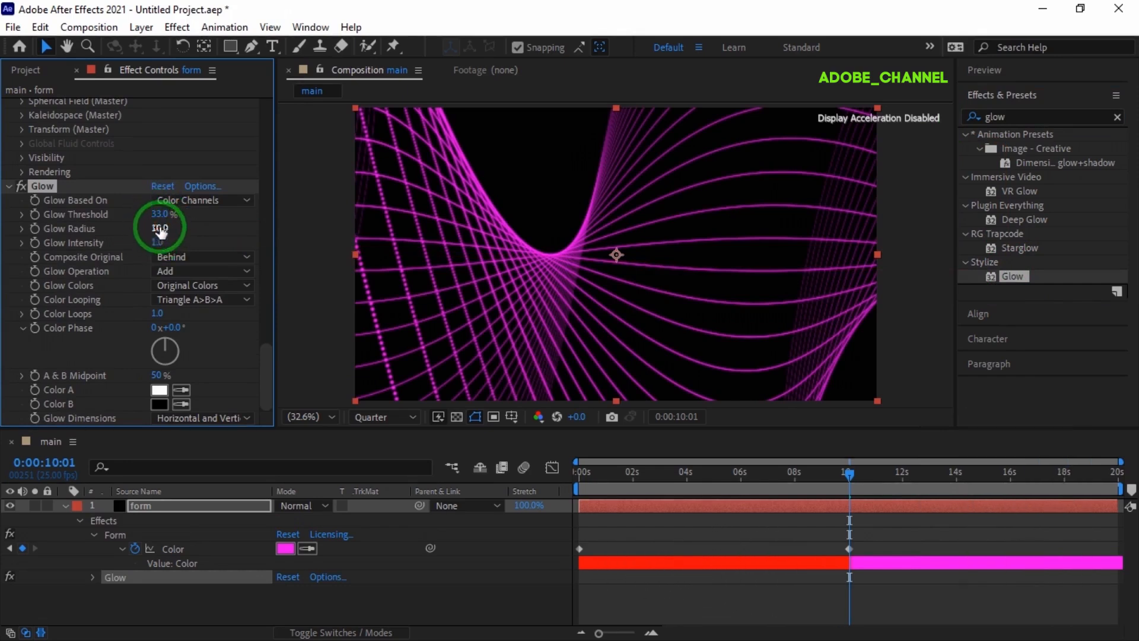
click(157, 230)
text(55)
key(Return)
click(158, 244)
click(158, 243)
text(2)
key(Return)
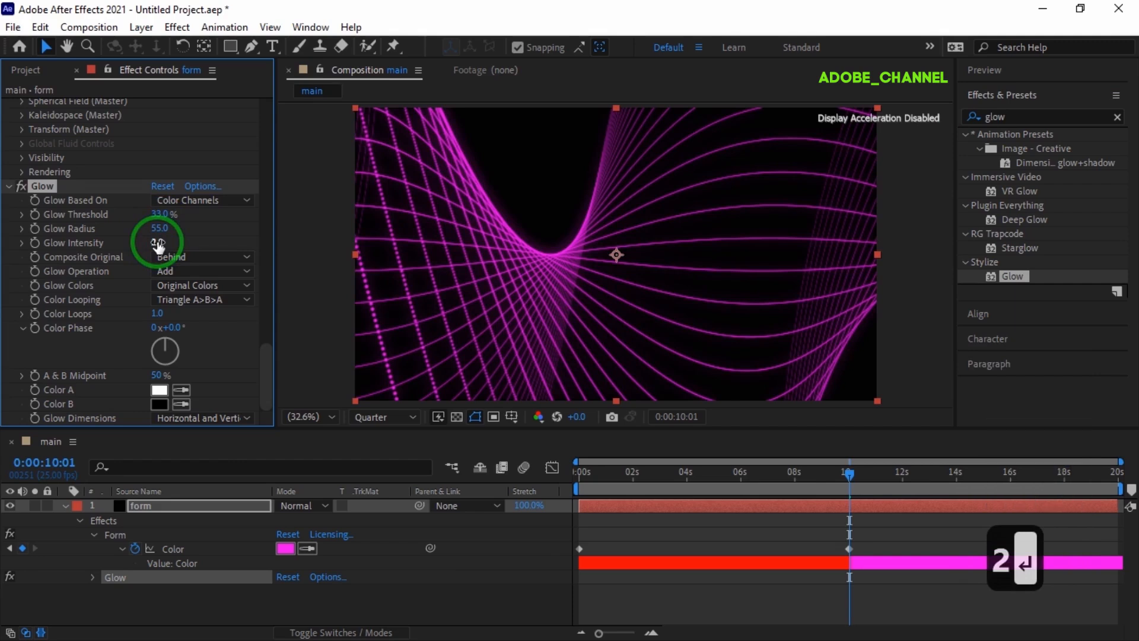
click(66, 506)
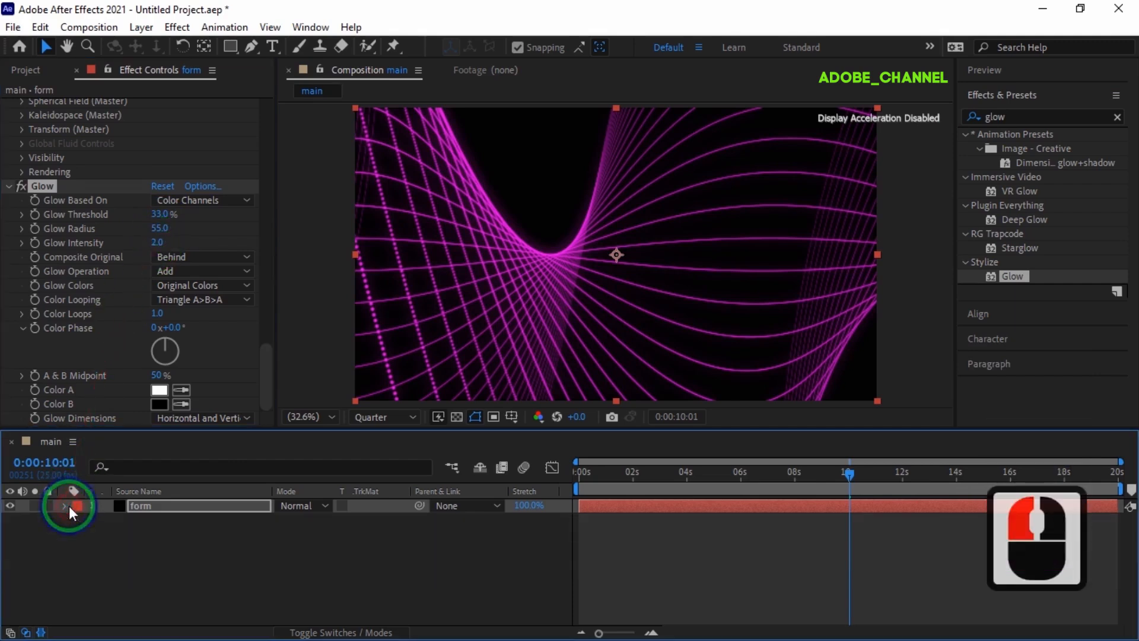
Create a new camera layer with the 50mm preset.
click(215, 548)
right_click(208, 546)
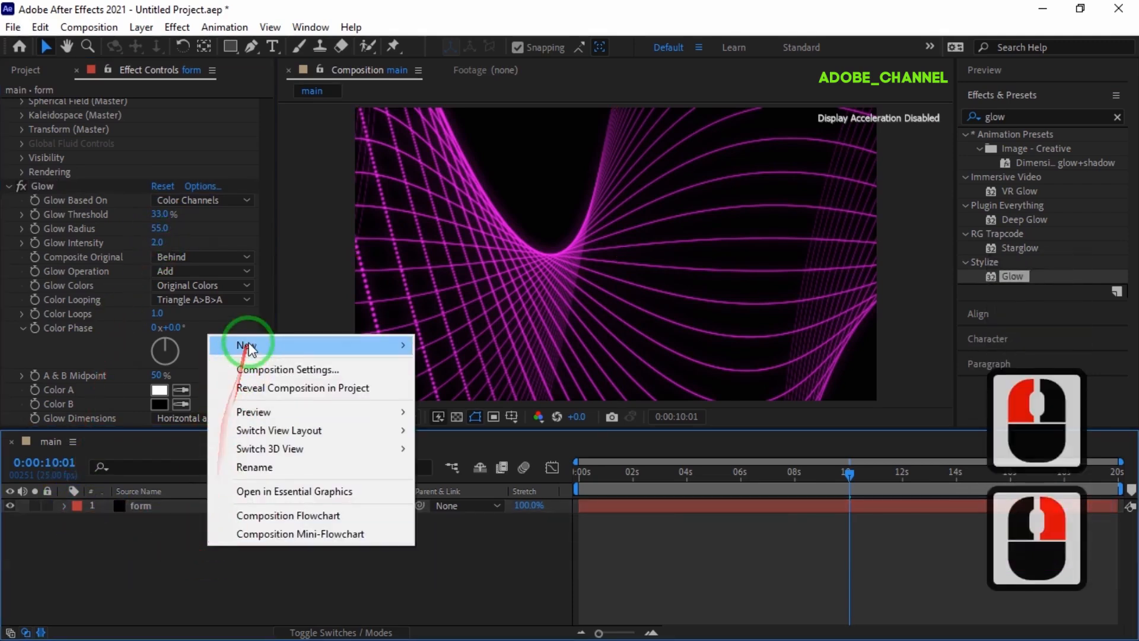
mouse_move(248, 349)
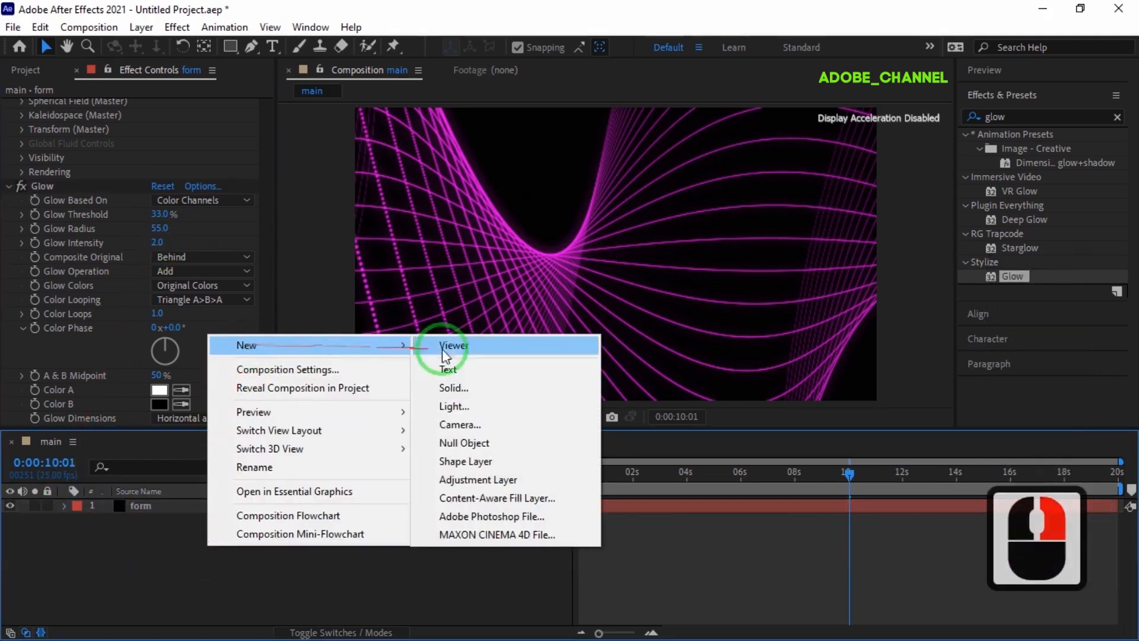
click(468, 425)
click(420, 224)
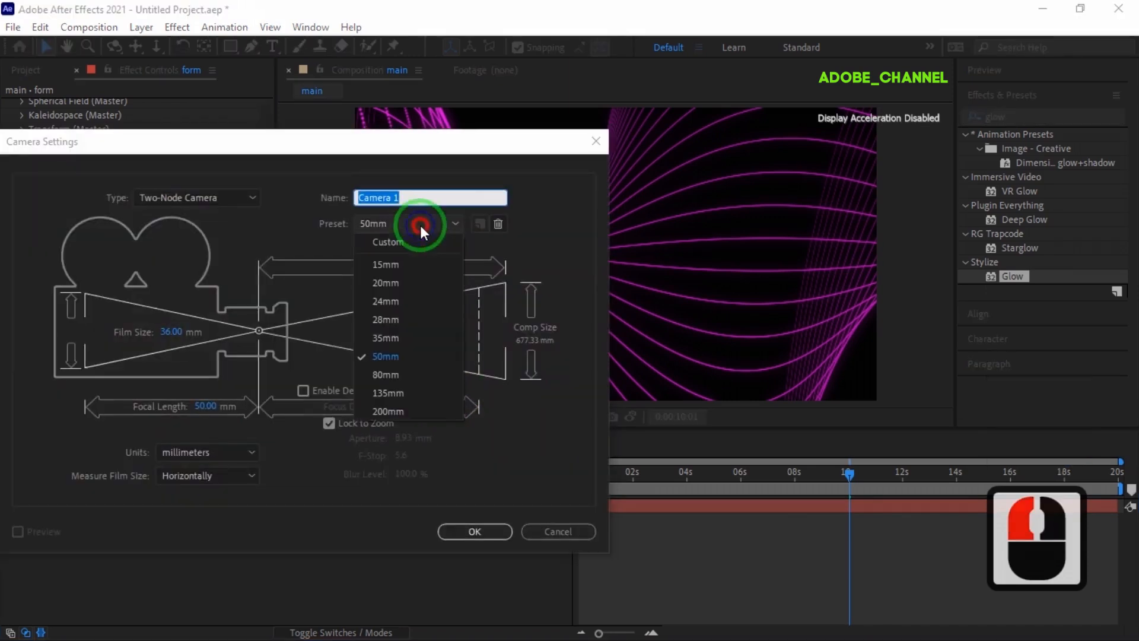
click(386, 356)
click(474, 531)
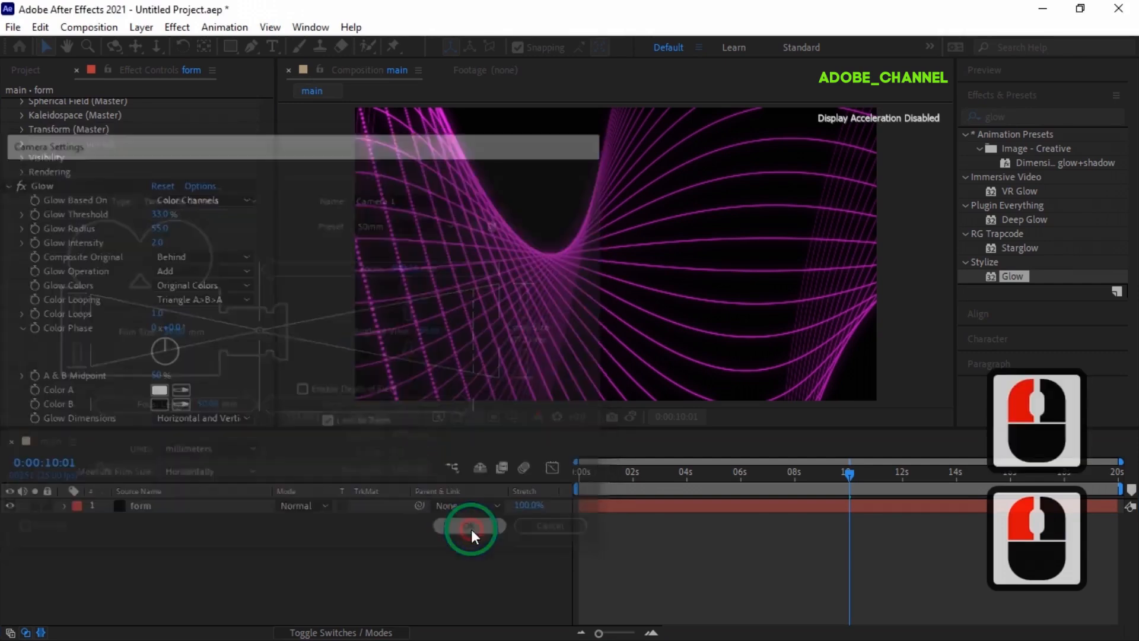
Set the camera's Position to 2000, 3000, -5.
key(p)
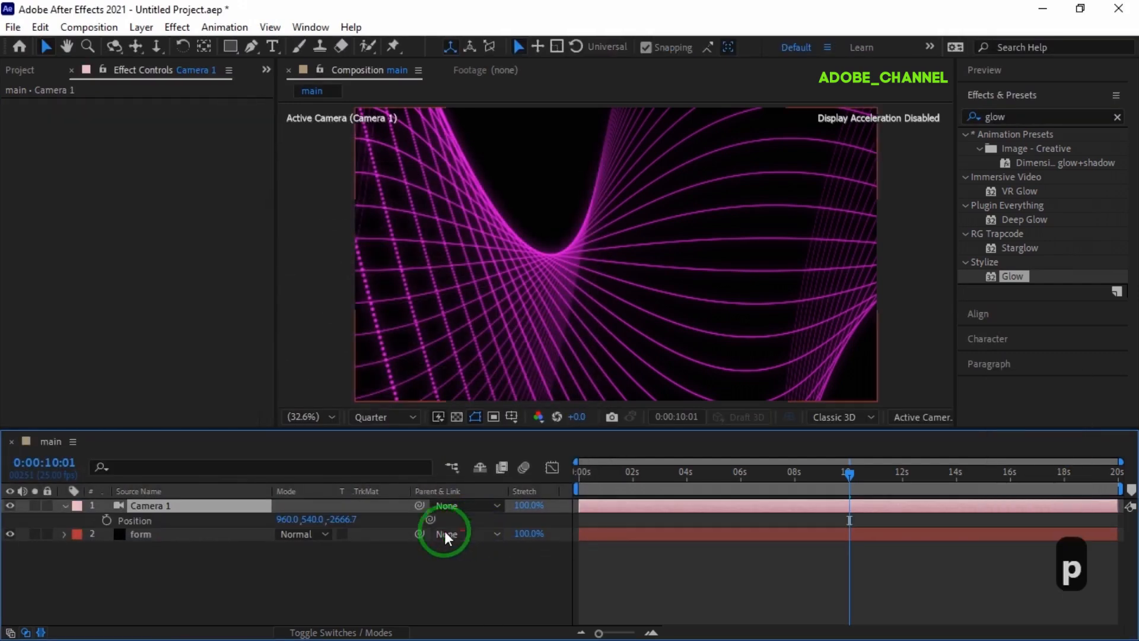
click(285, 519)
text(200)
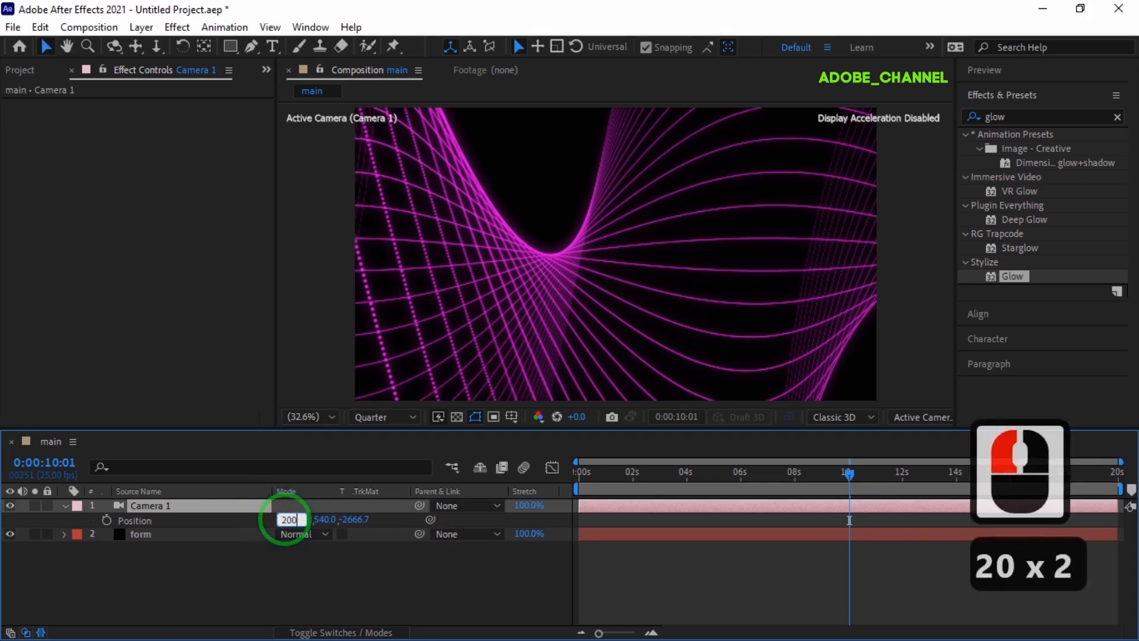
text(0)
key(Return)
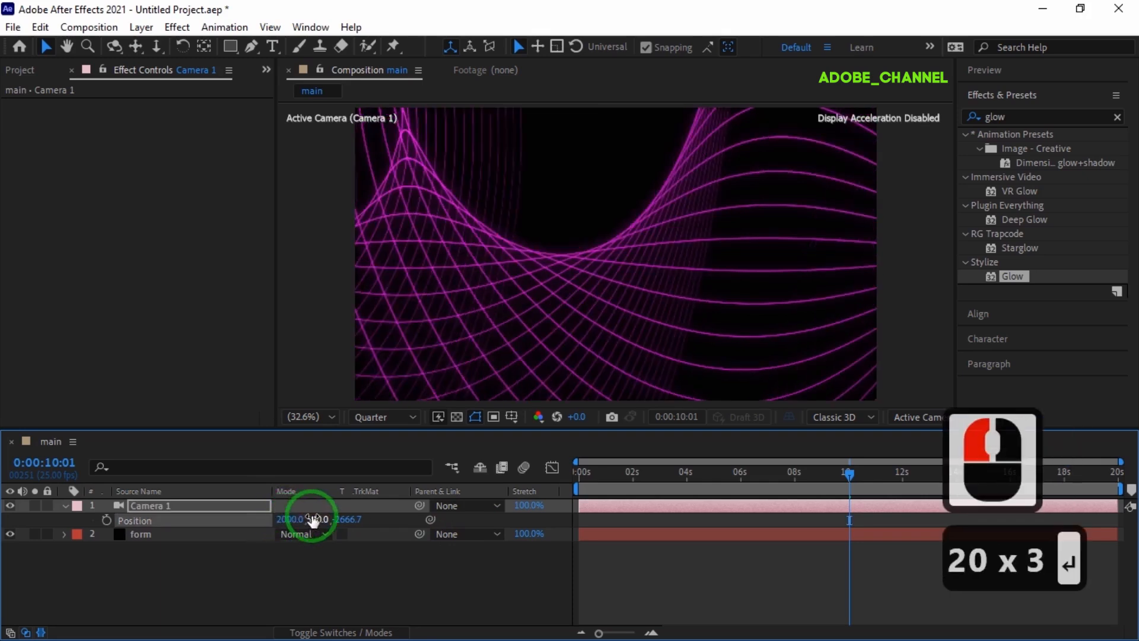
click(317, 519)
text(3000)
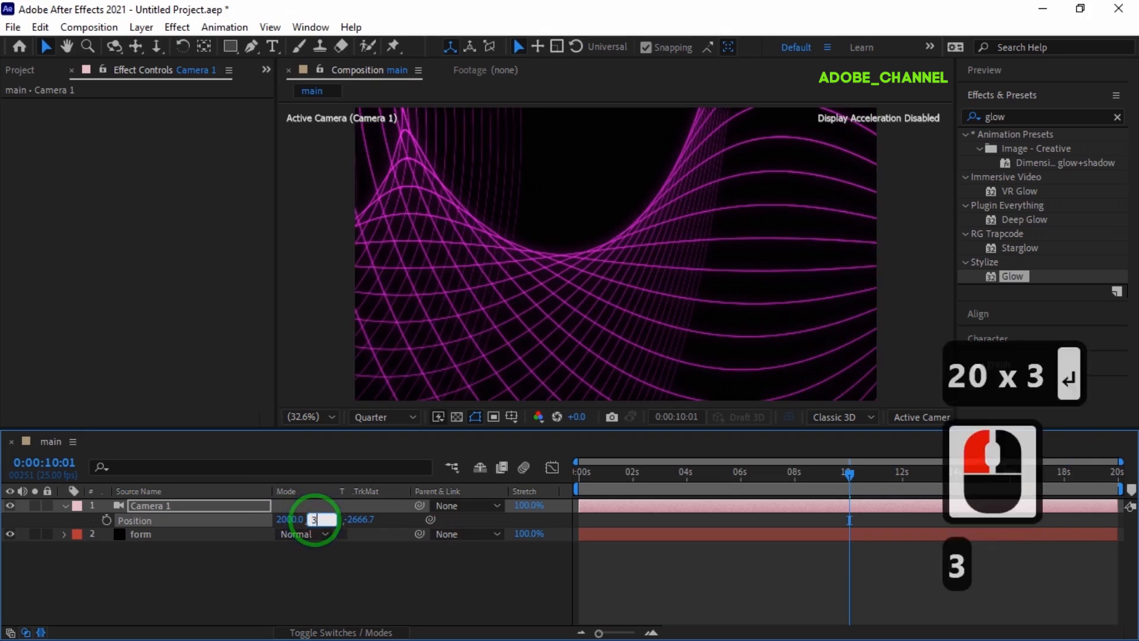
click(350, 519)
text(-5)
key(Return)
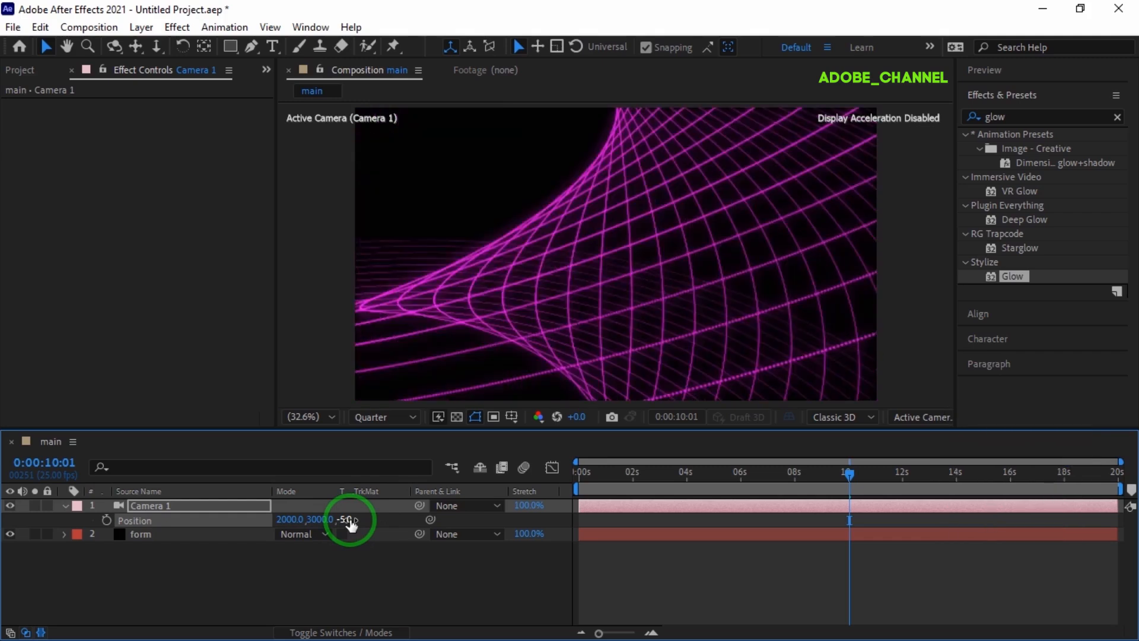
Set the camera's Zoom to 1100 pixels in its Camera Options and collapse the layer.
double_click(65, 507)
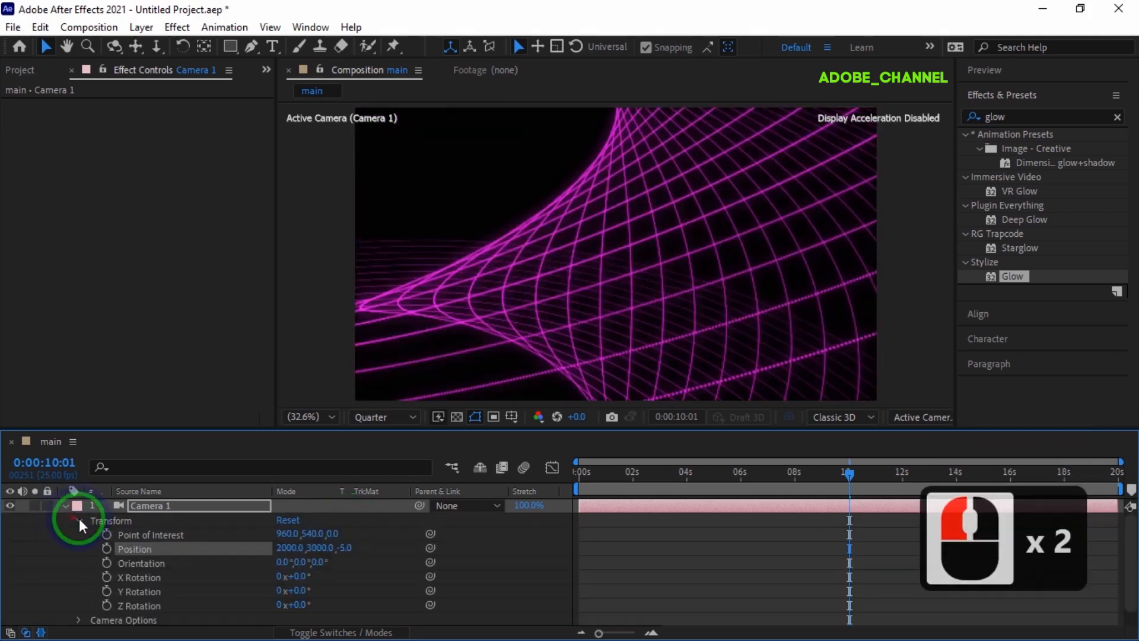
click(80, 519)
click(79, 534)
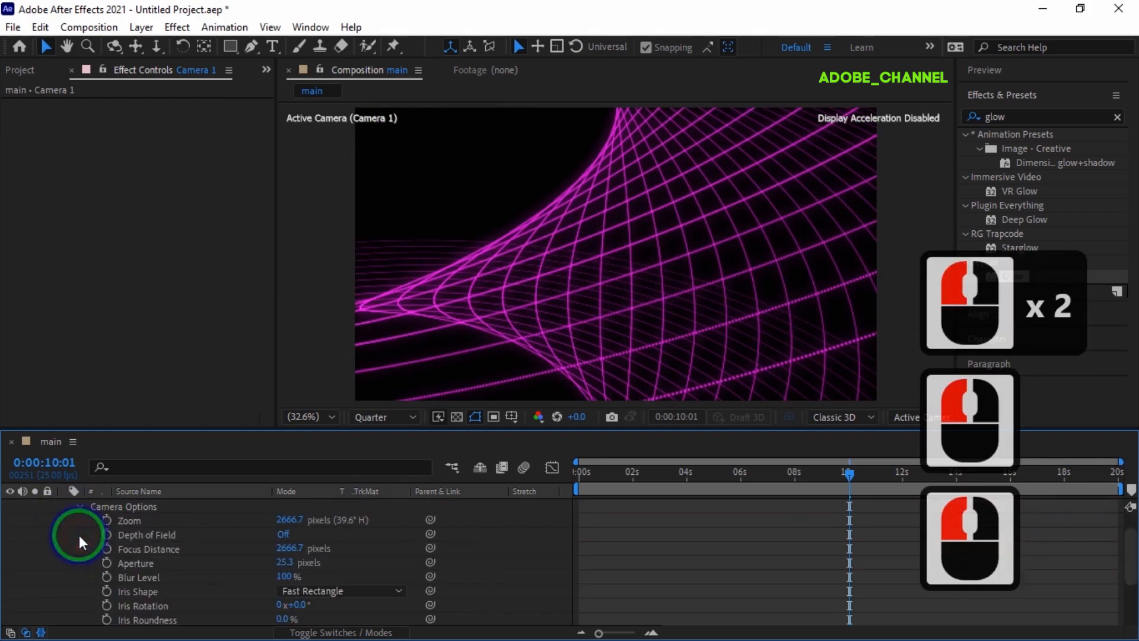
click(289, 520)
click(289, 520)
text(1100)
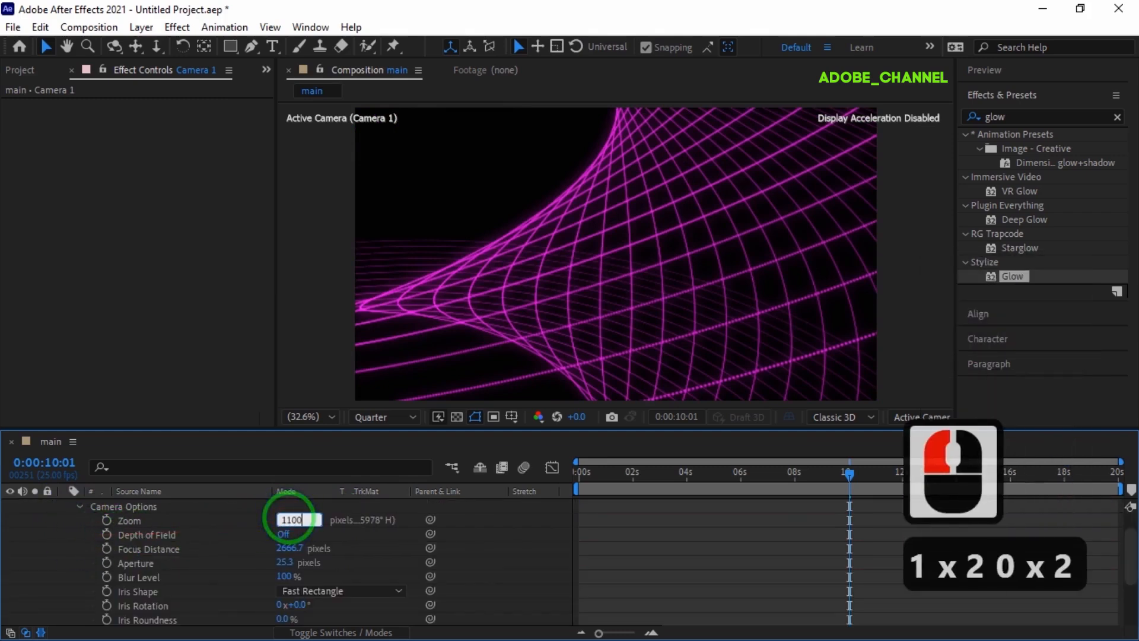
key(Return)
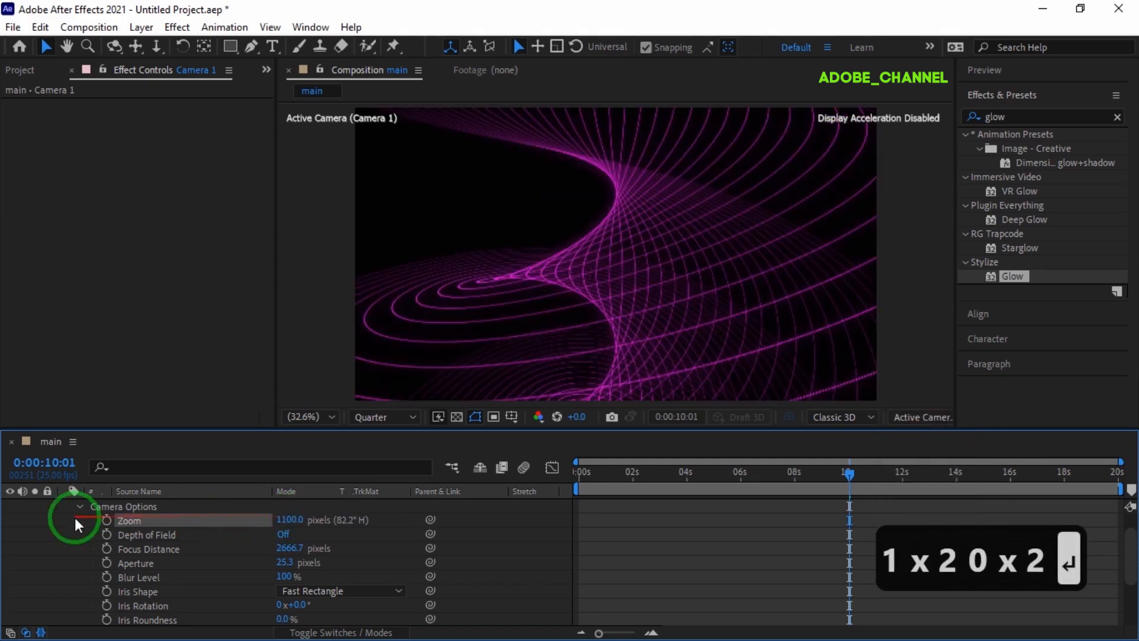
scroll(71, 513, up, 4)
click(66, 508)
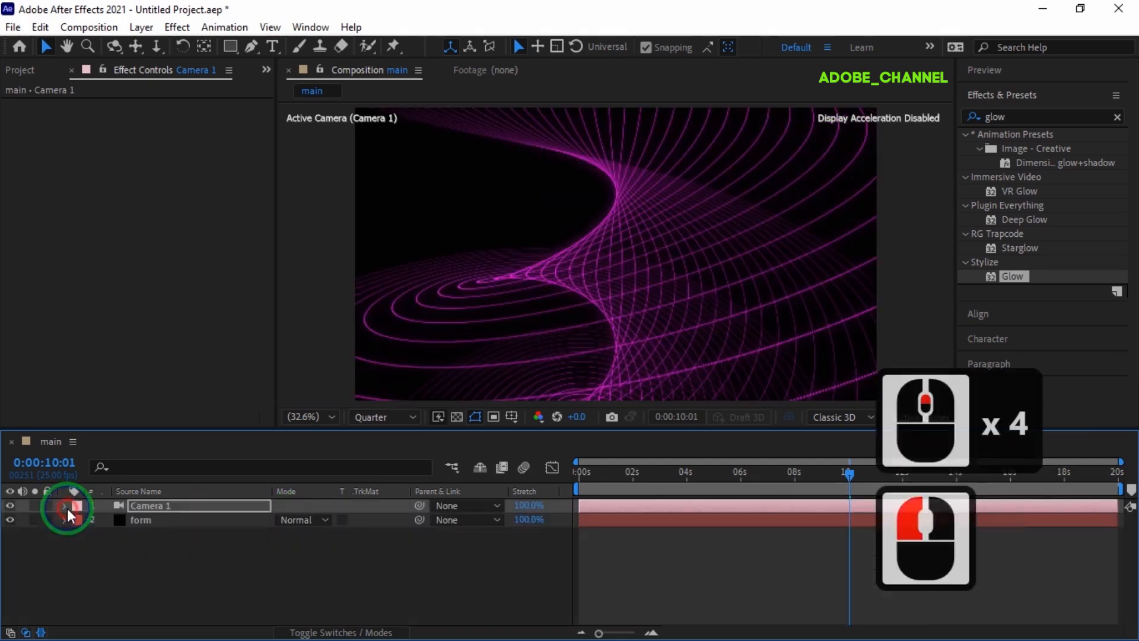
Set Density to 8 and Size Random to 4% in the form layer's String Settings.
click(155, 521)
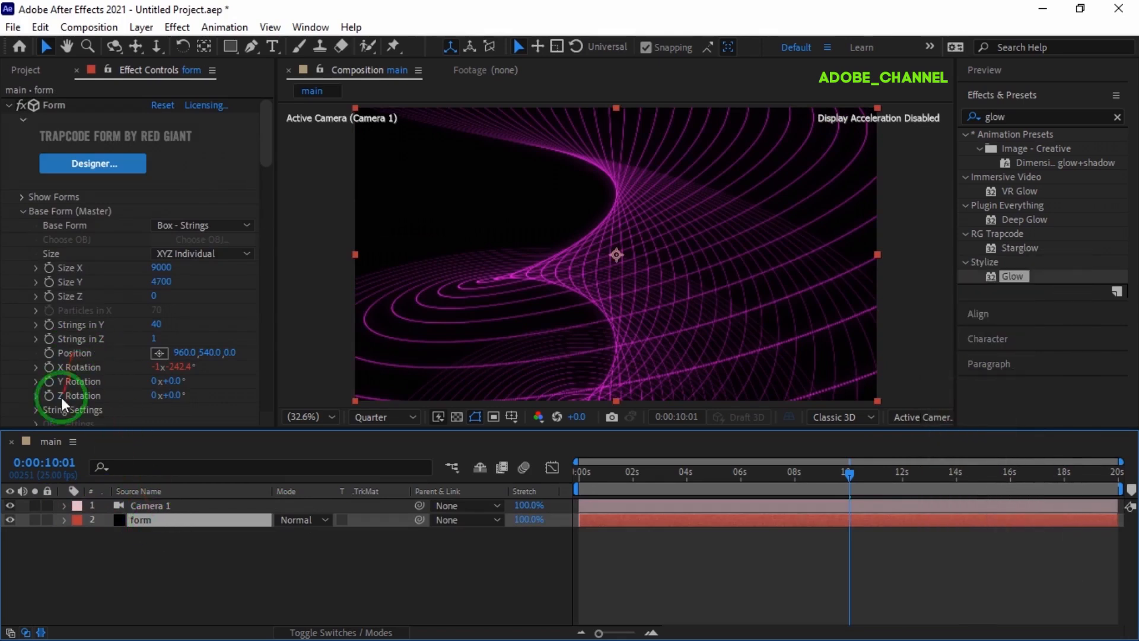
click(37, 410)
click(155, 362)
text(8)
key(Return)
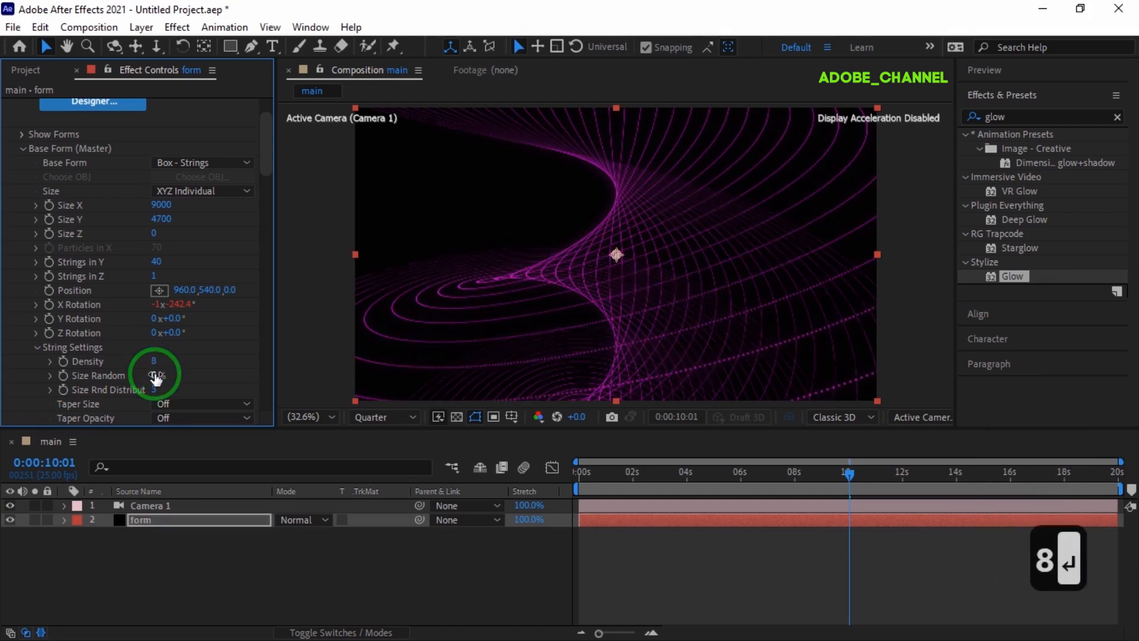
click(155, 374)
text(4)
key(Return)
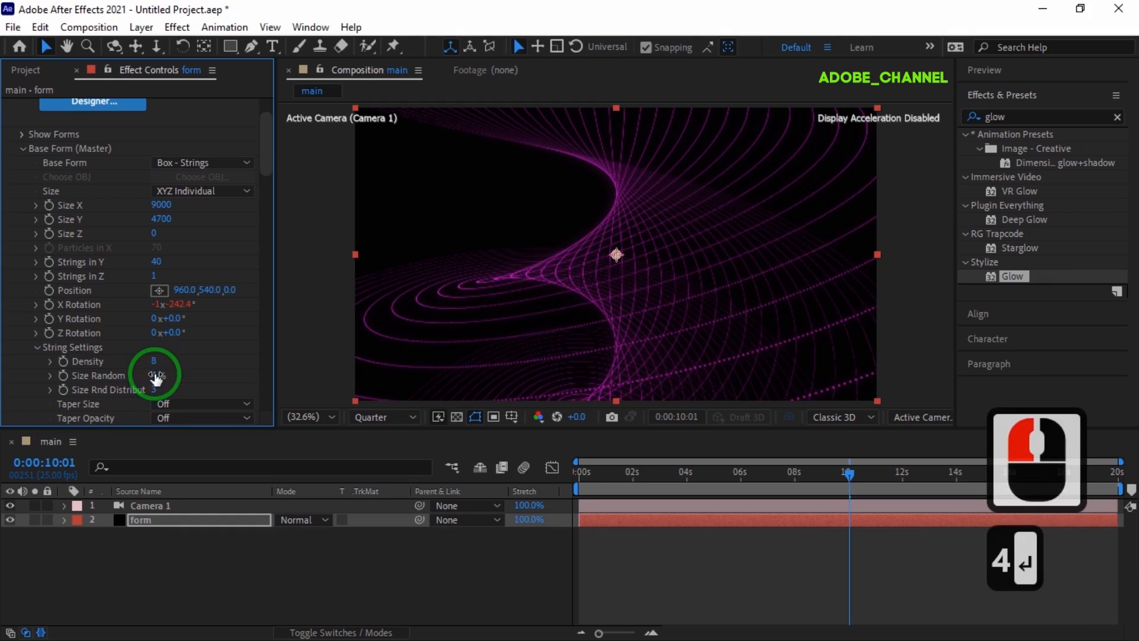
Duplicate the form layer and reveal the copy's keyframed properties.
click(189, 518)
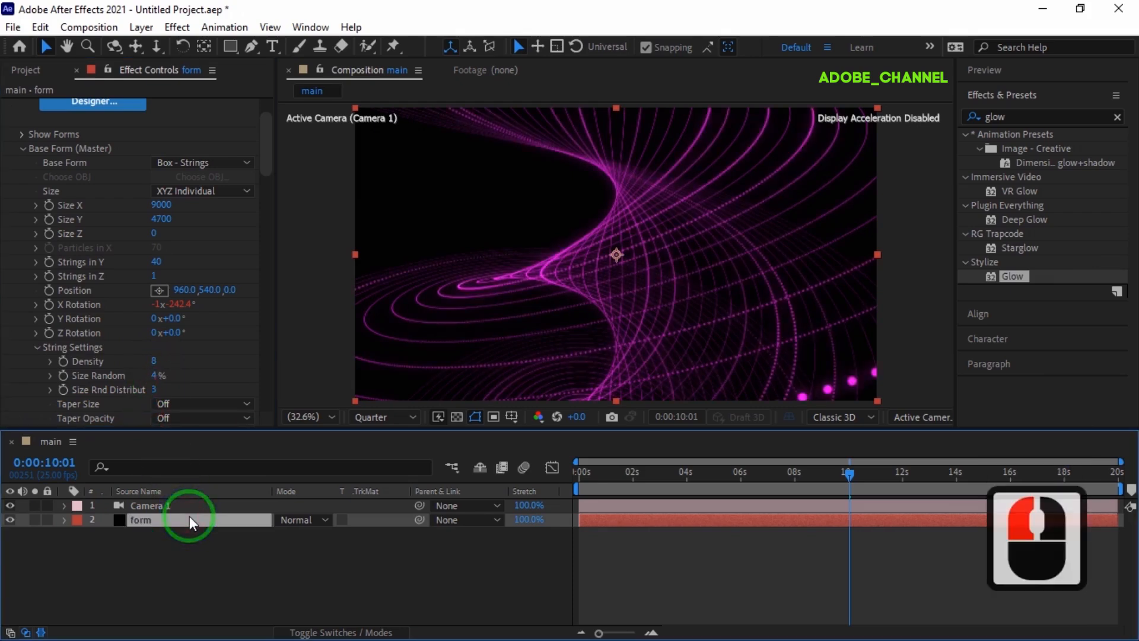
key(ctrl+d)
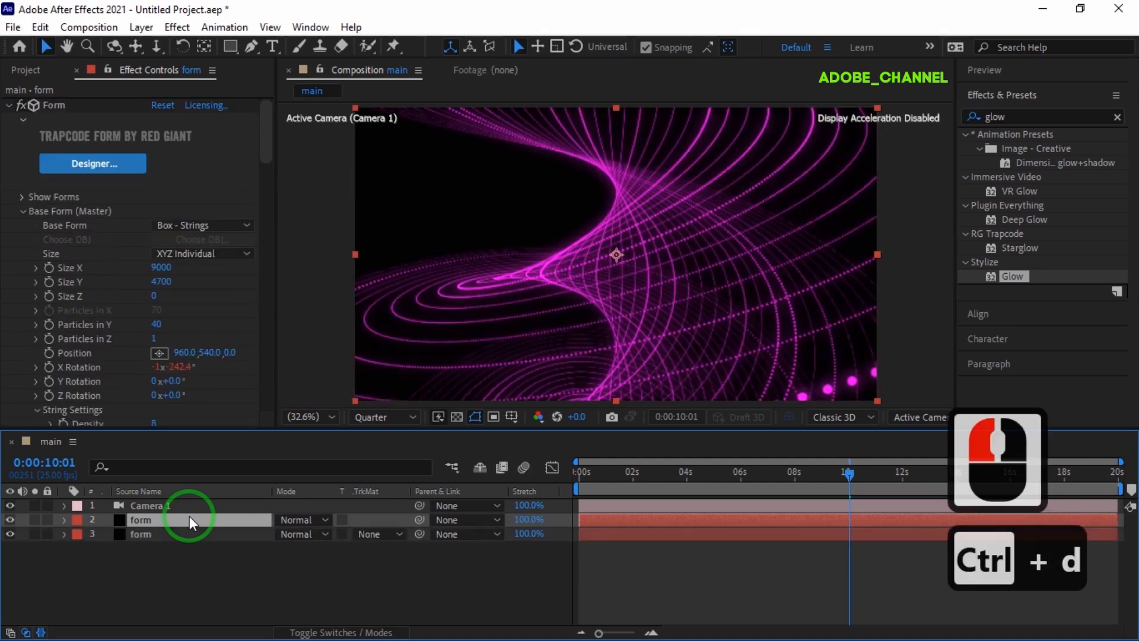
key(u)
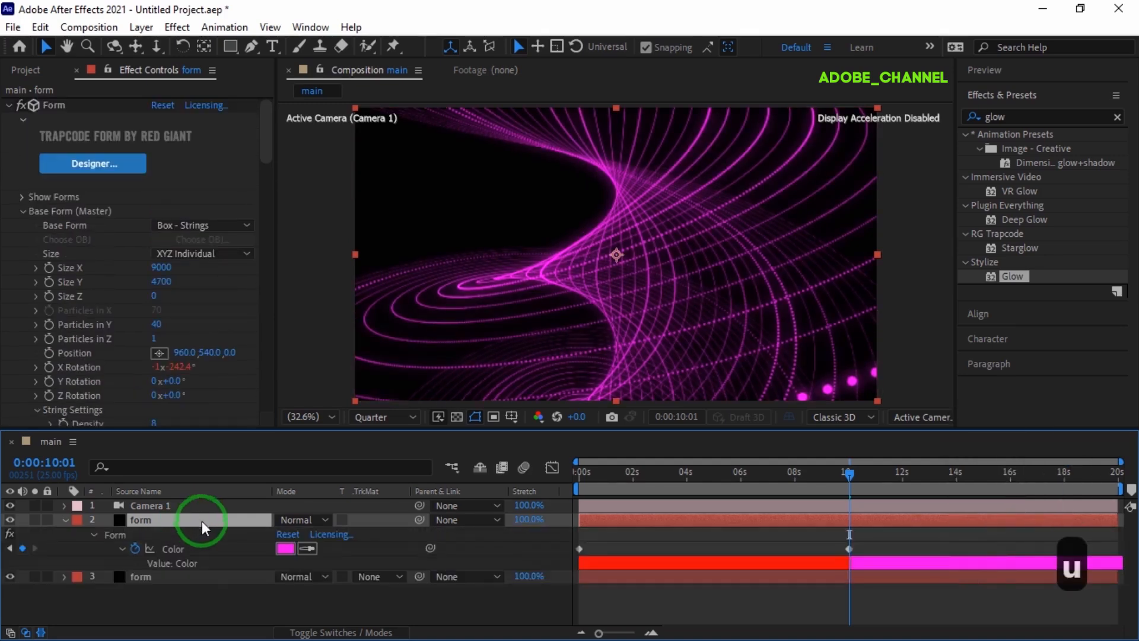
Change the duplicated form layer's Color at 0:00:10:01 to cyan 0AF2EF.
double_click(287, 549)
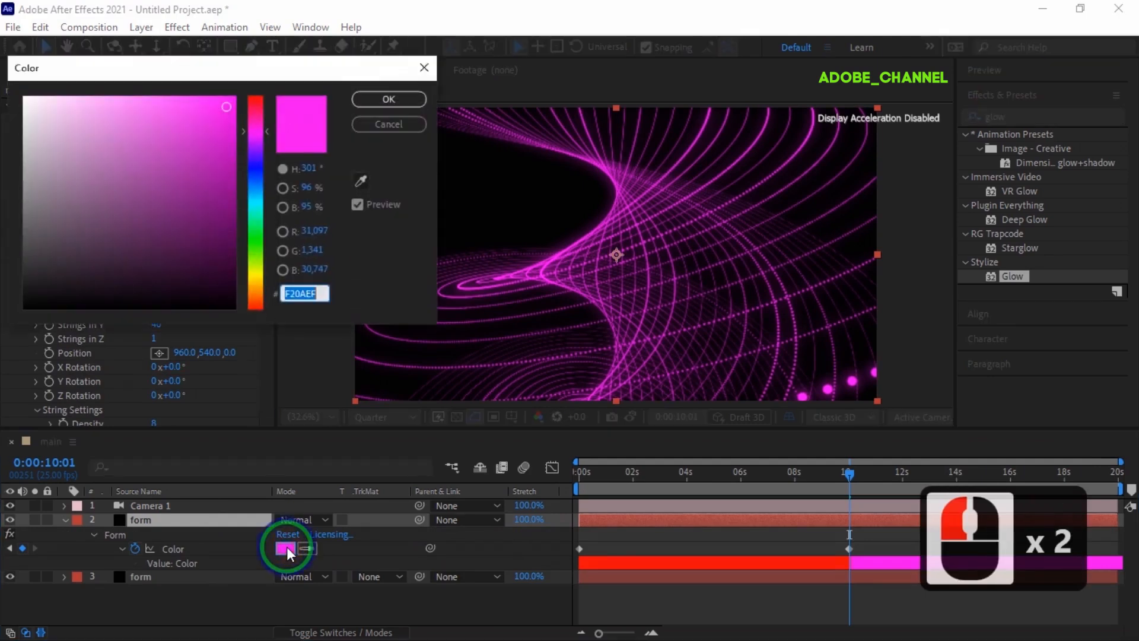
click(257, 205)
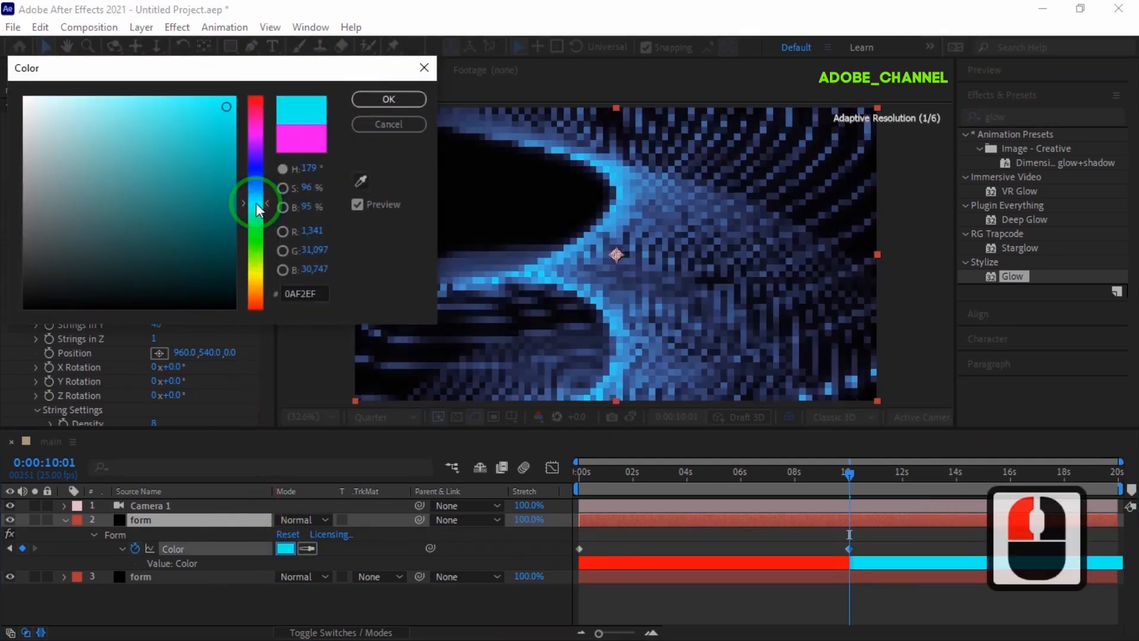
click(388, 99)
Set the duplicated form layer's Color keyframe at 0:00:10:00 to blue.
click(45, 462)
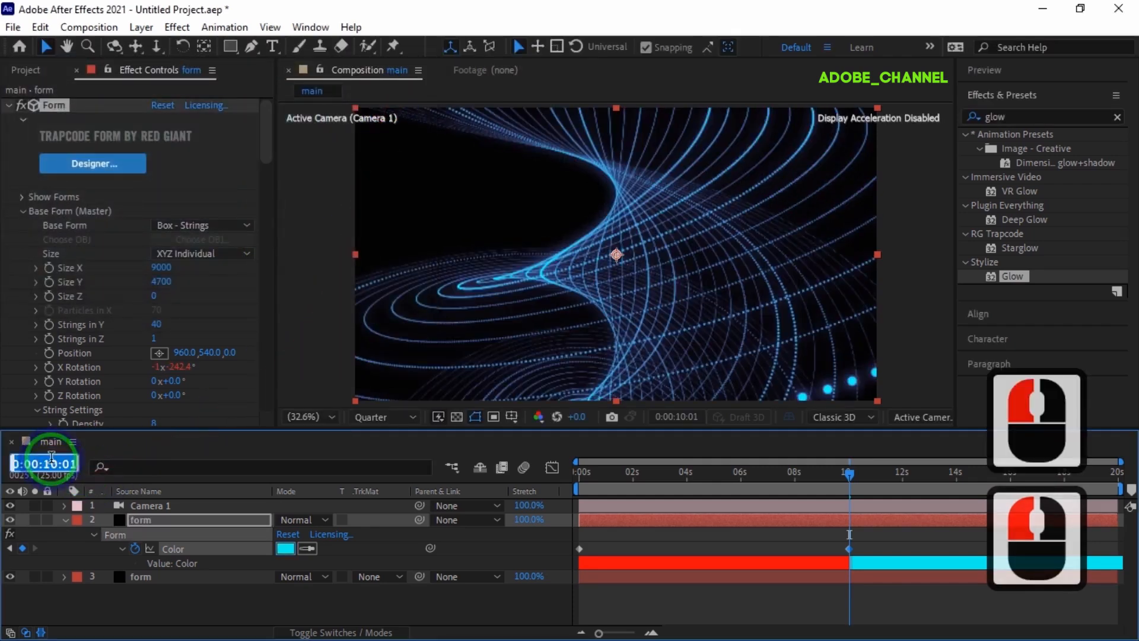
text(10:00)
key(Return)
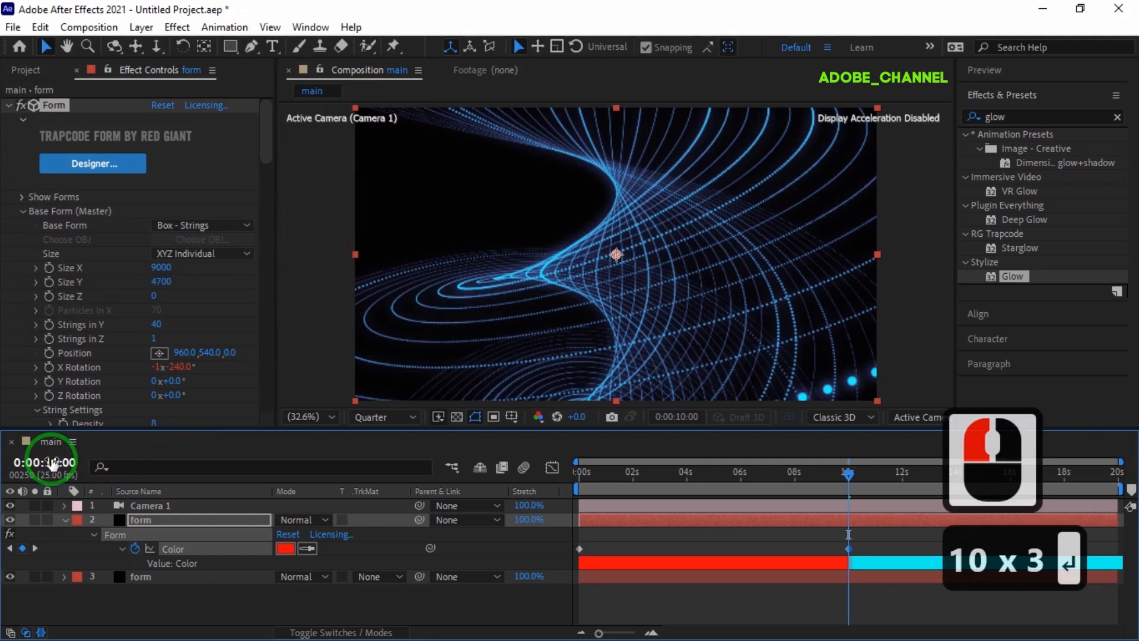
click(285, 548)
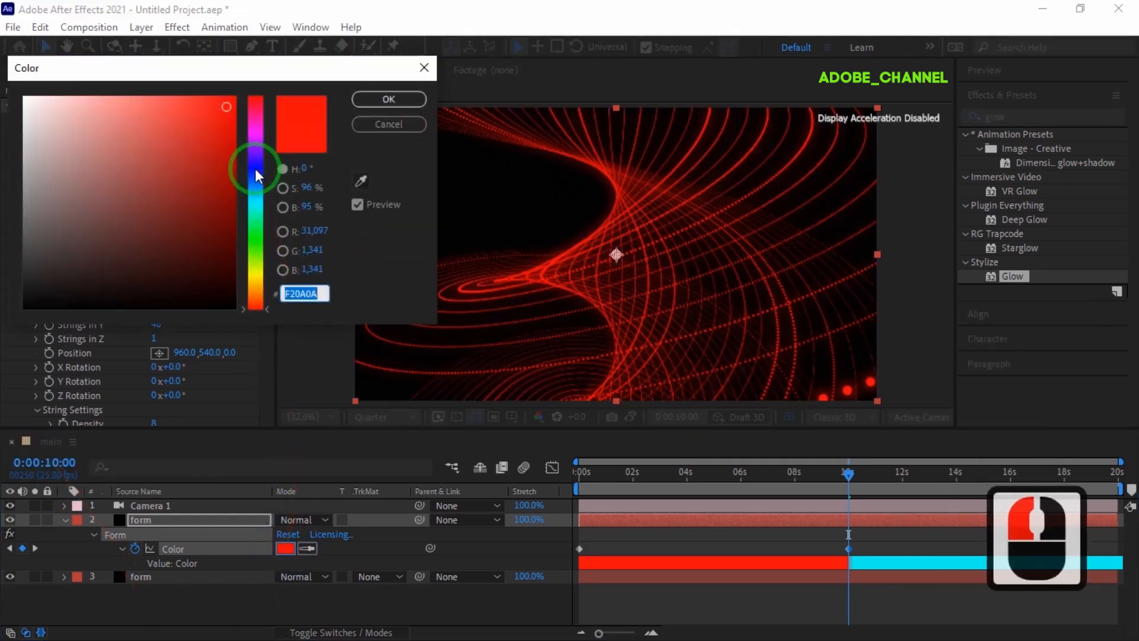
click(256, 169)
click(392, 100)
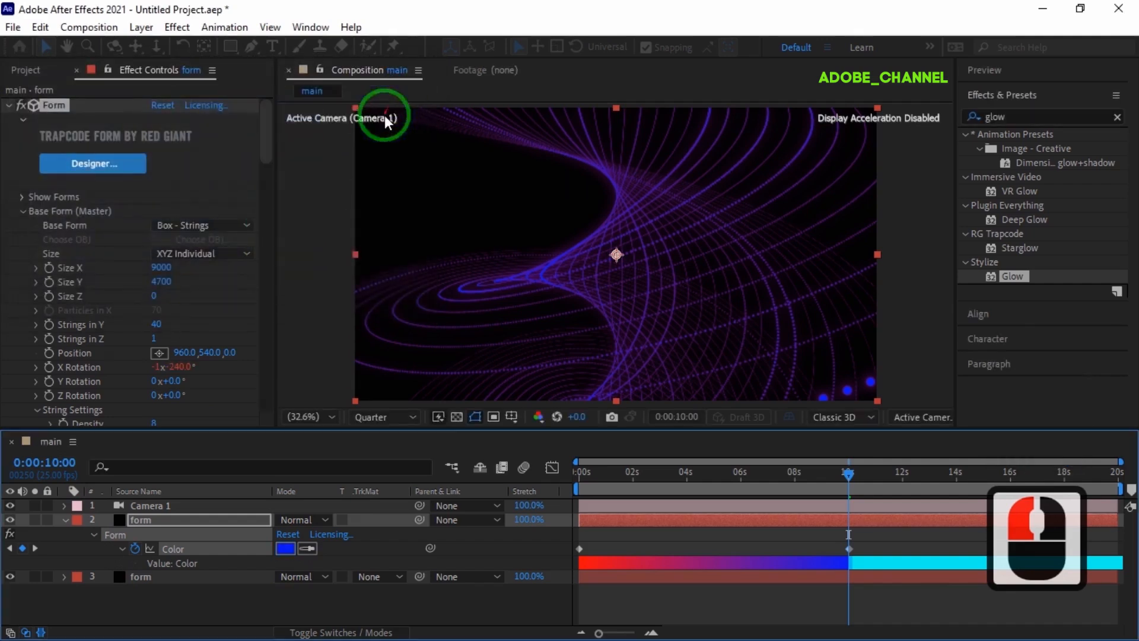
Set the duplicated form layer's Color keyframe at 0:00:00:00 to blue 1815E4, sampled from the blue end of its timeline gradient.
click(56, 464)
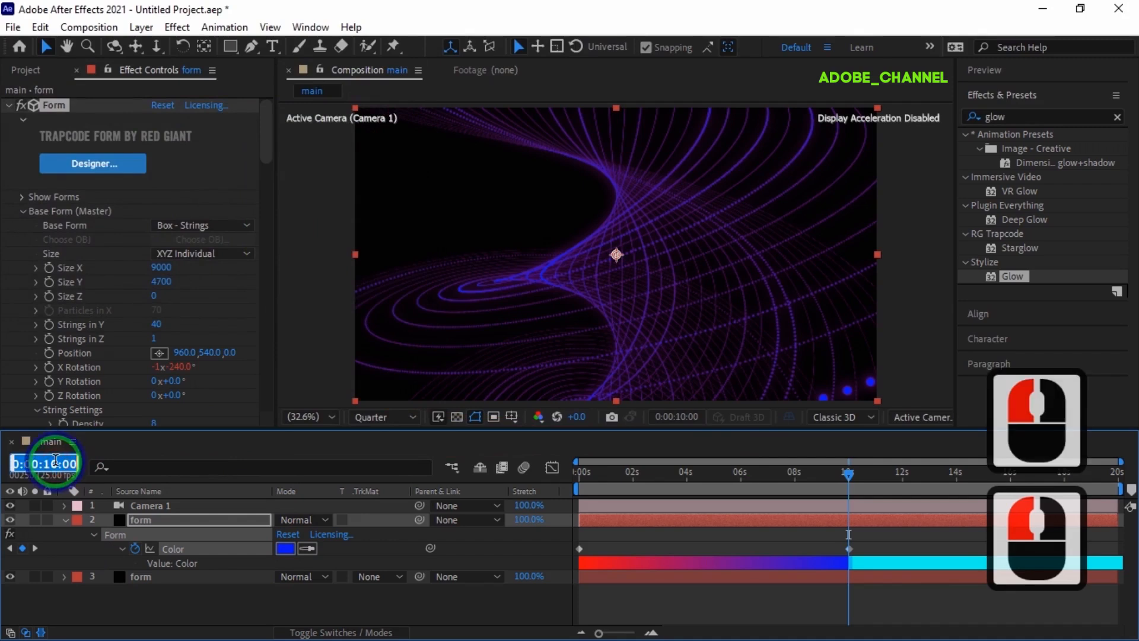
text(000)
key(Return)
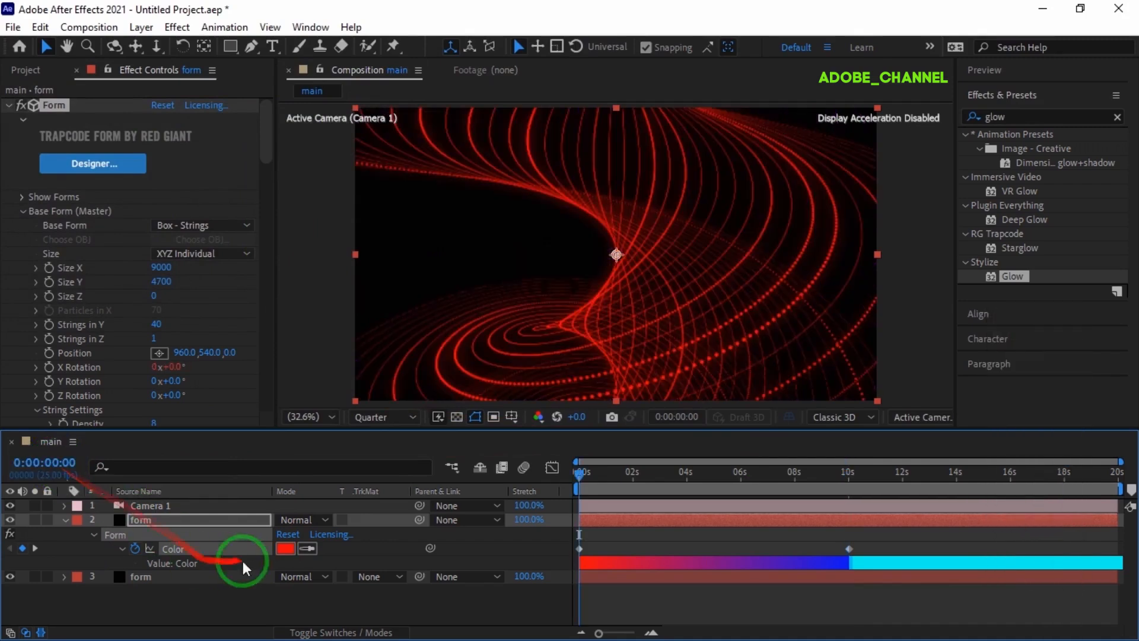
click(285, 549)
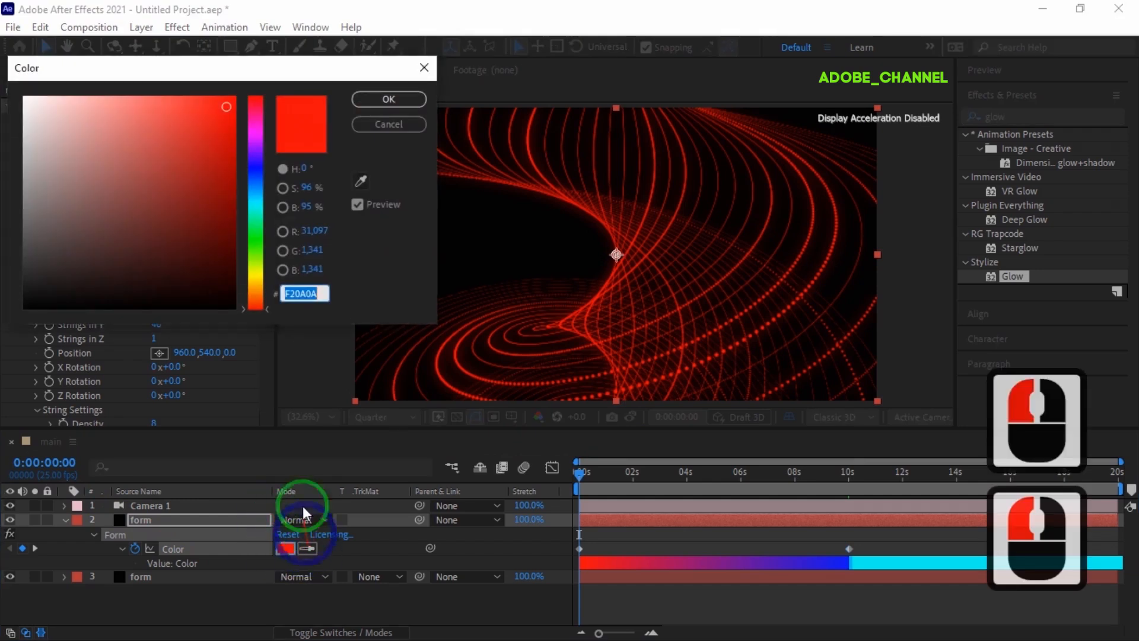
click(362, 182)
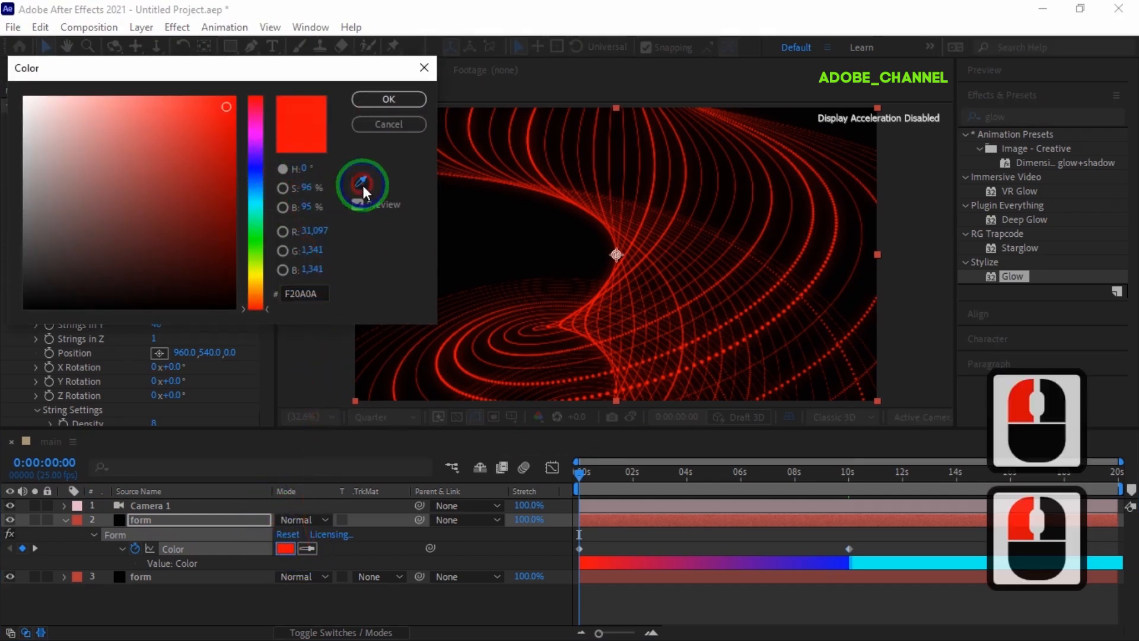
click(829, 561)
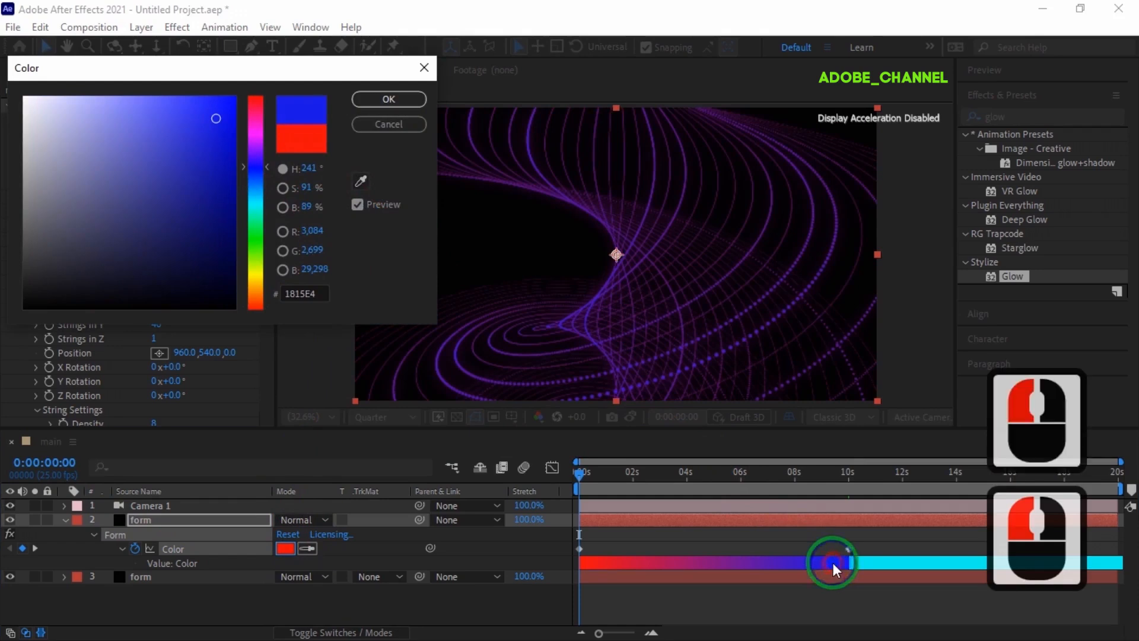
click(375, 99)
Flip the duplicated form layer horizontally.
click(190, 519)
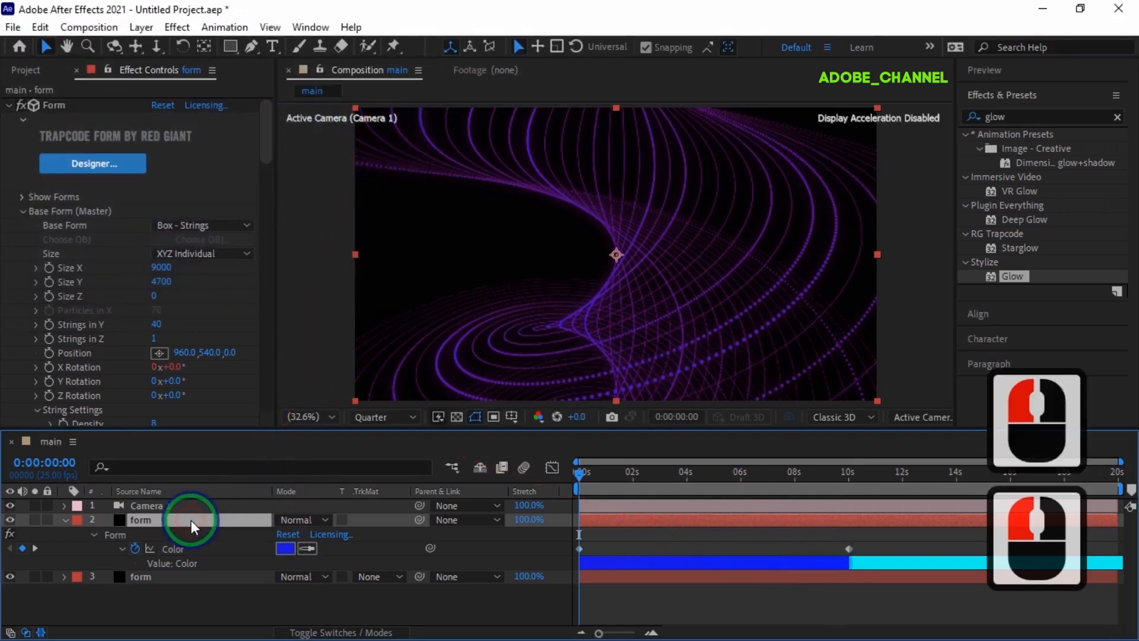
right_click(190, 519)
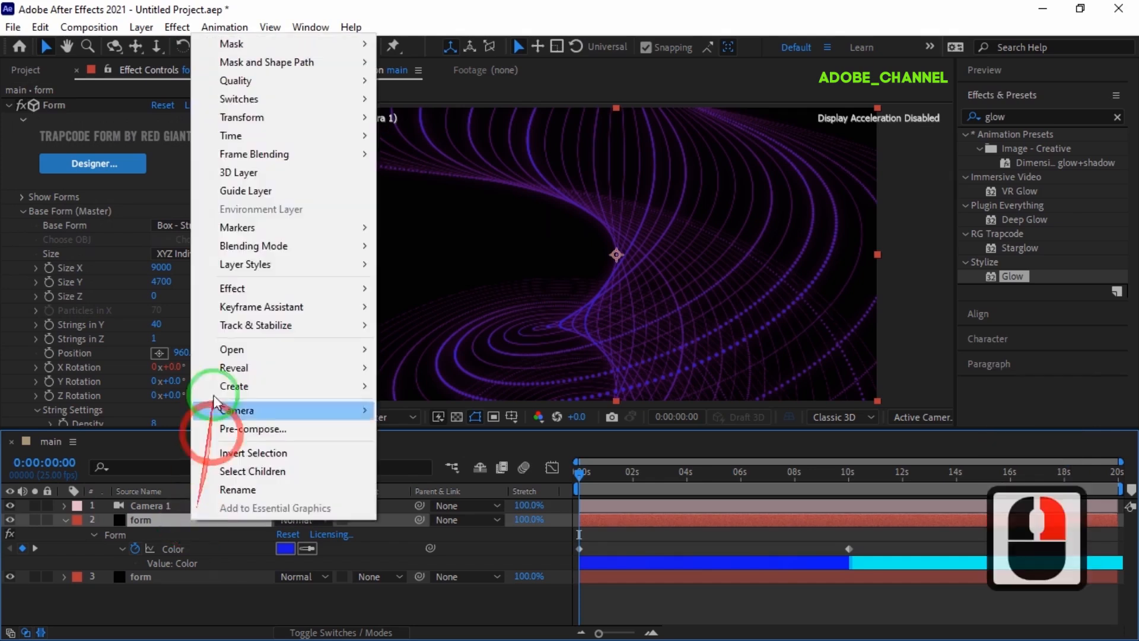
mouse_move(243, 119)
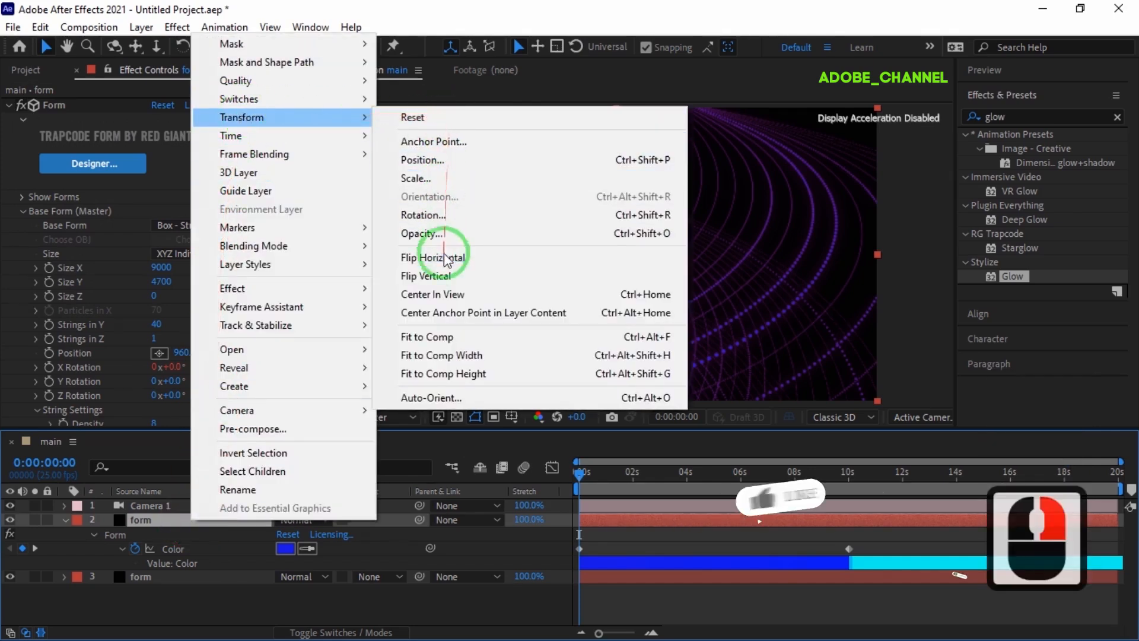
click(442, 256)
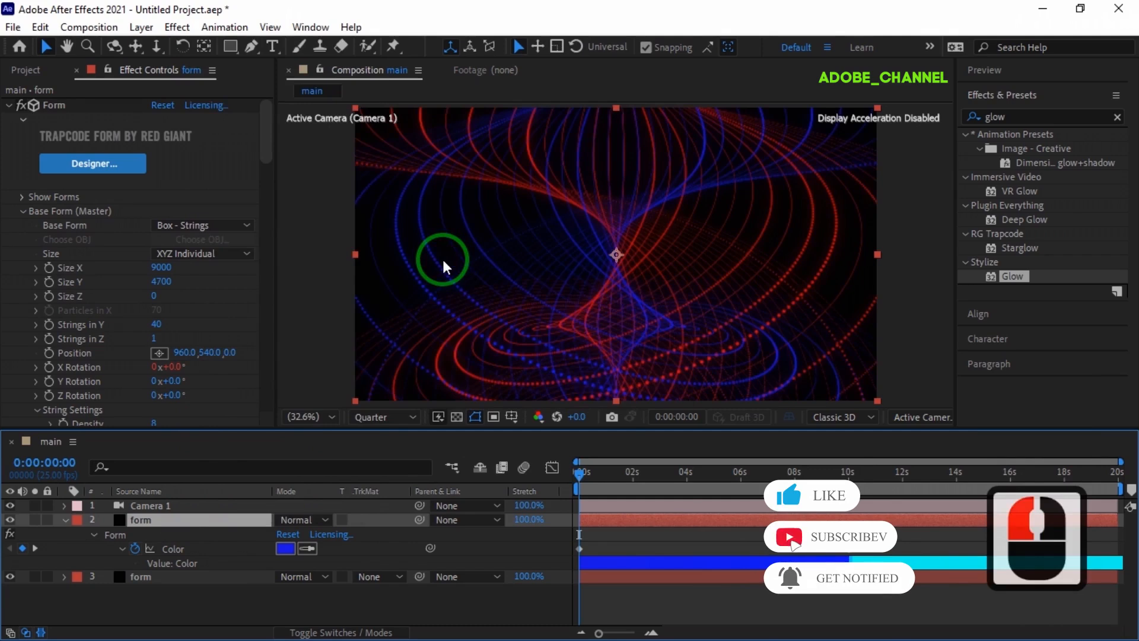
Change the duplicated form layer's X Rotation expression to time*60 and collapse the layer's properties.
click(90, 371)
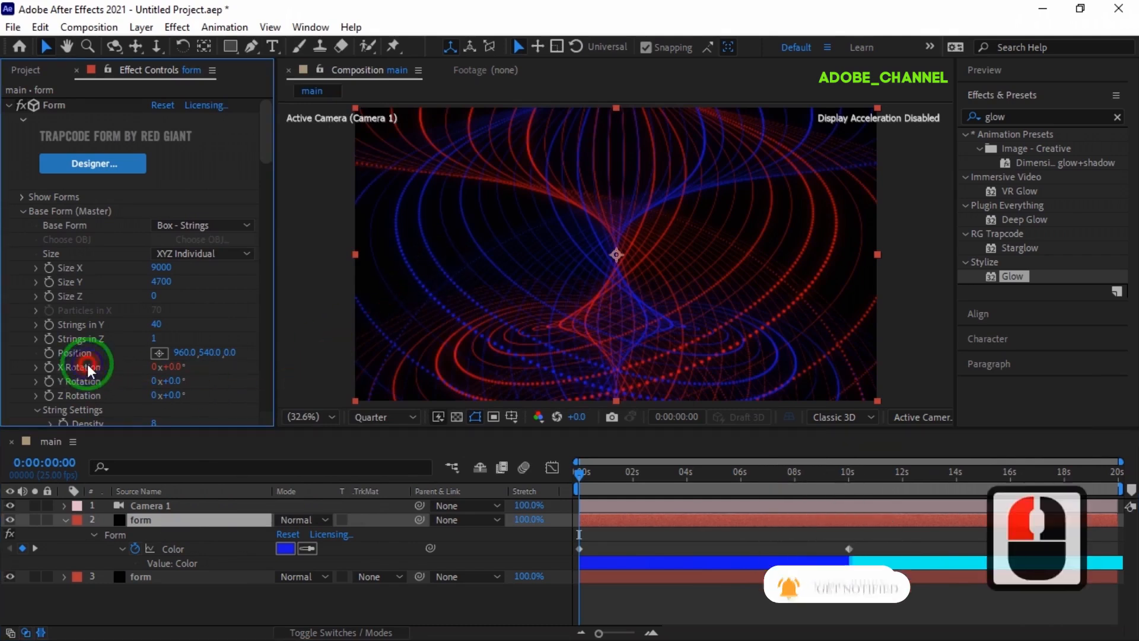
double_click(90, 371)
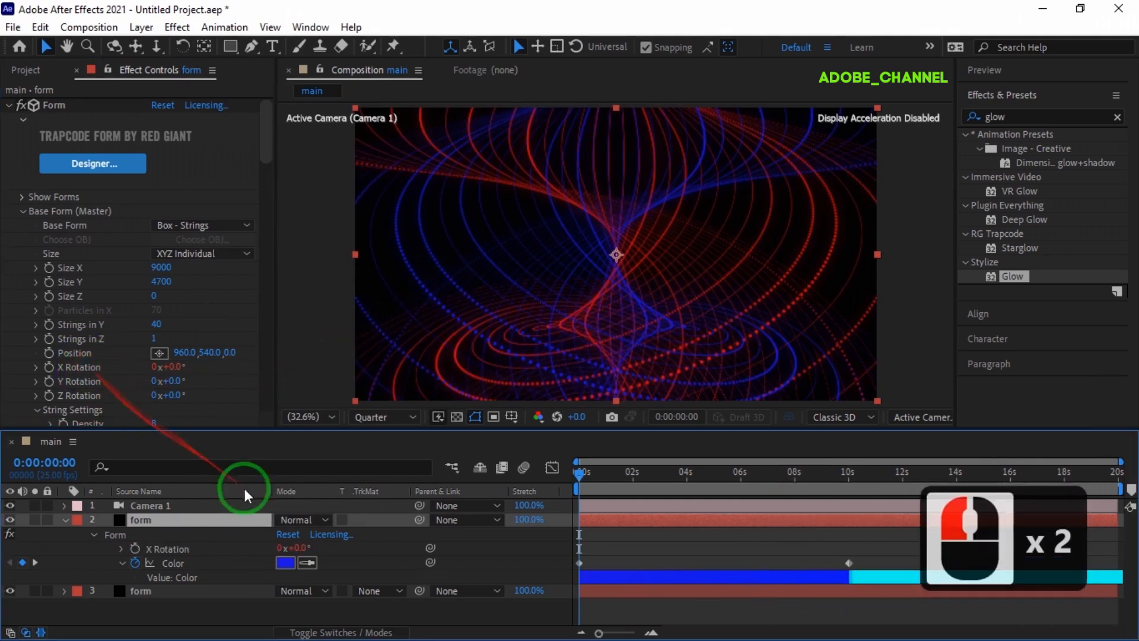
double_click(170, 551)
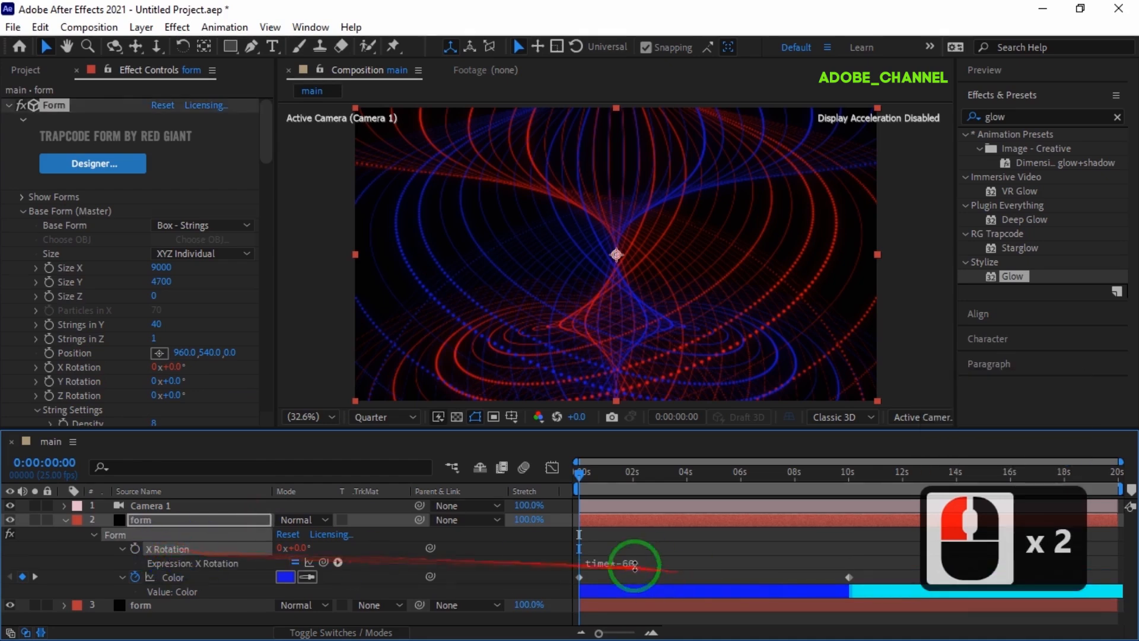
click(620, 565)
click(660, 561)
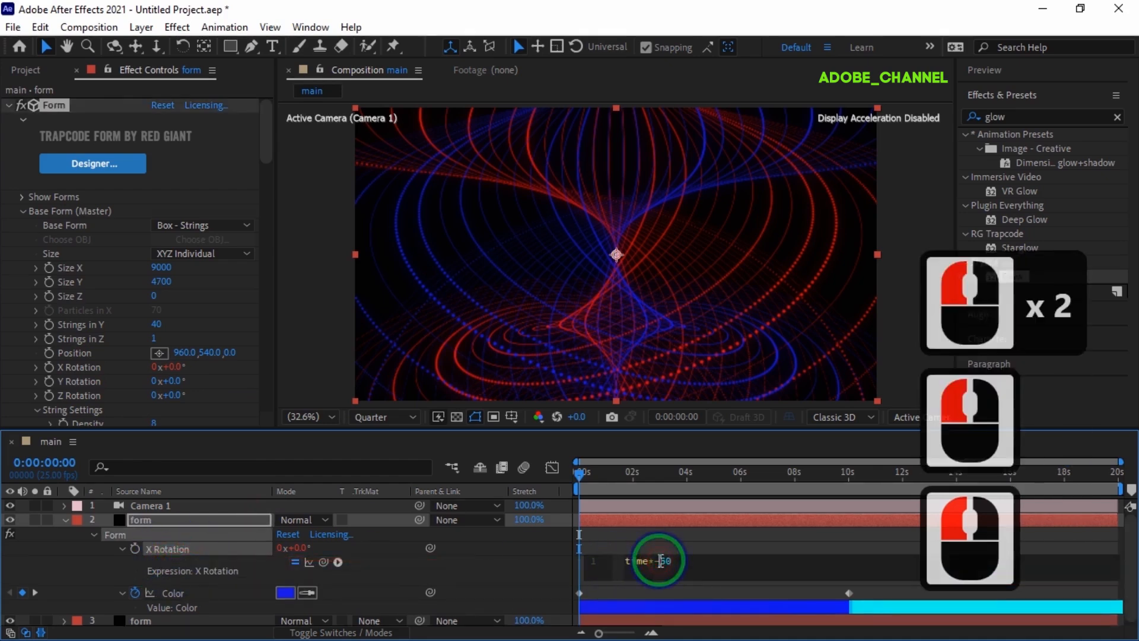
key(BackSpace)
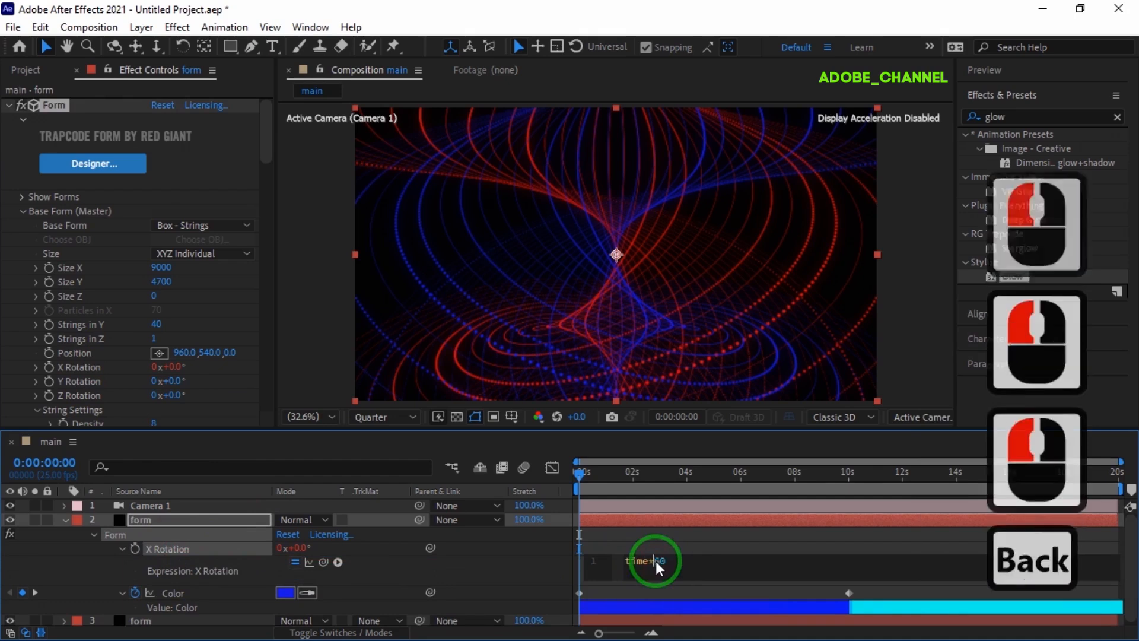
click(682, 565)
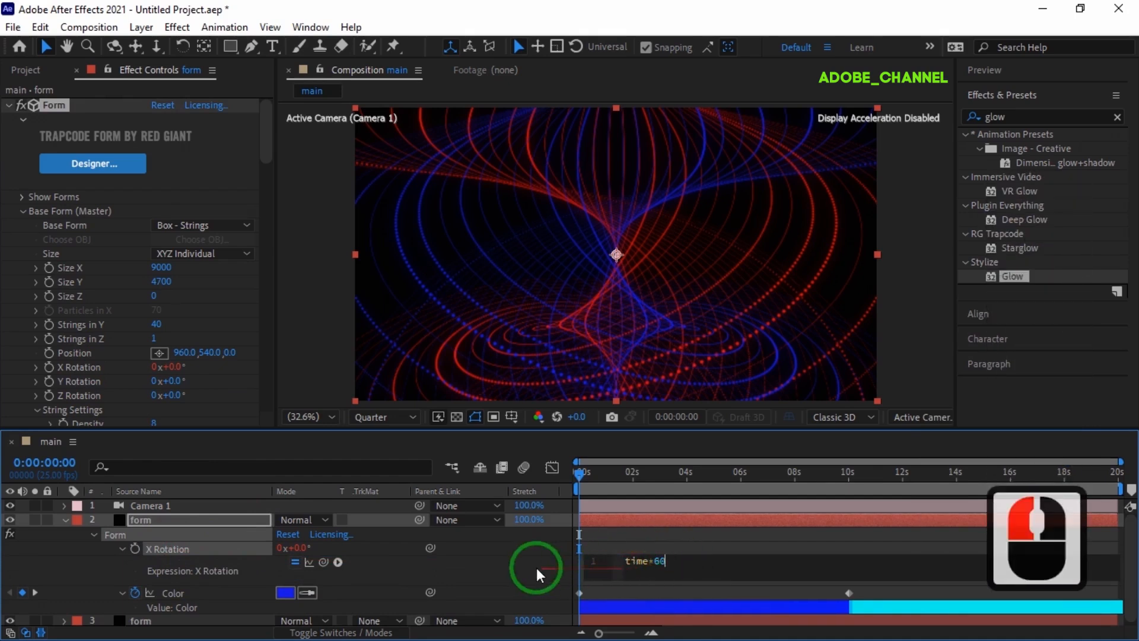
click(511, 569)
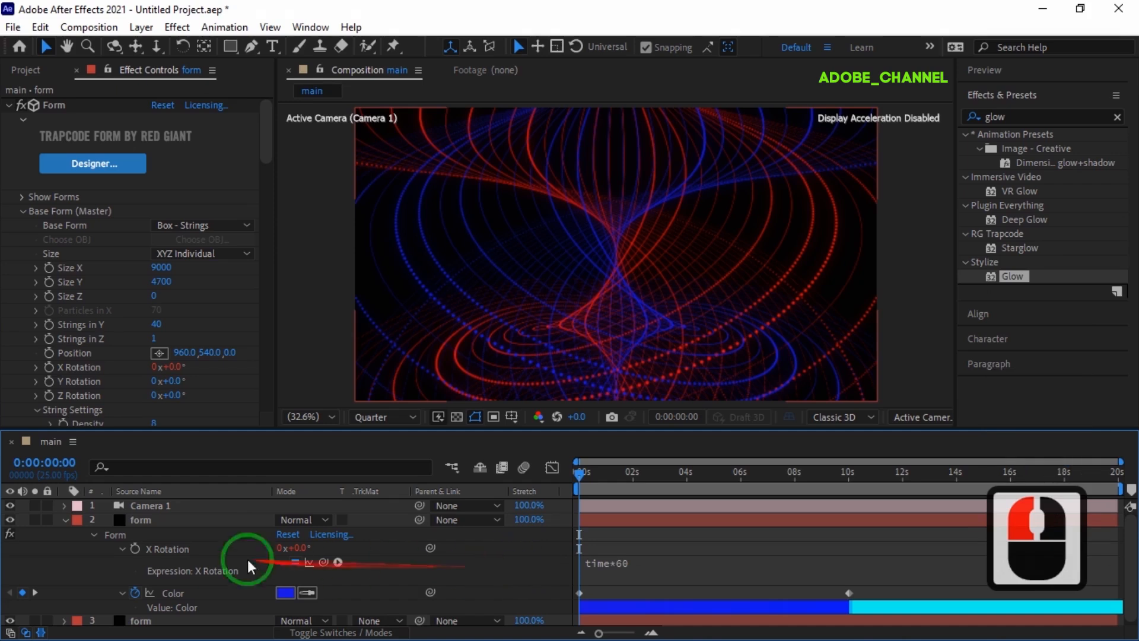
click(64, 519)
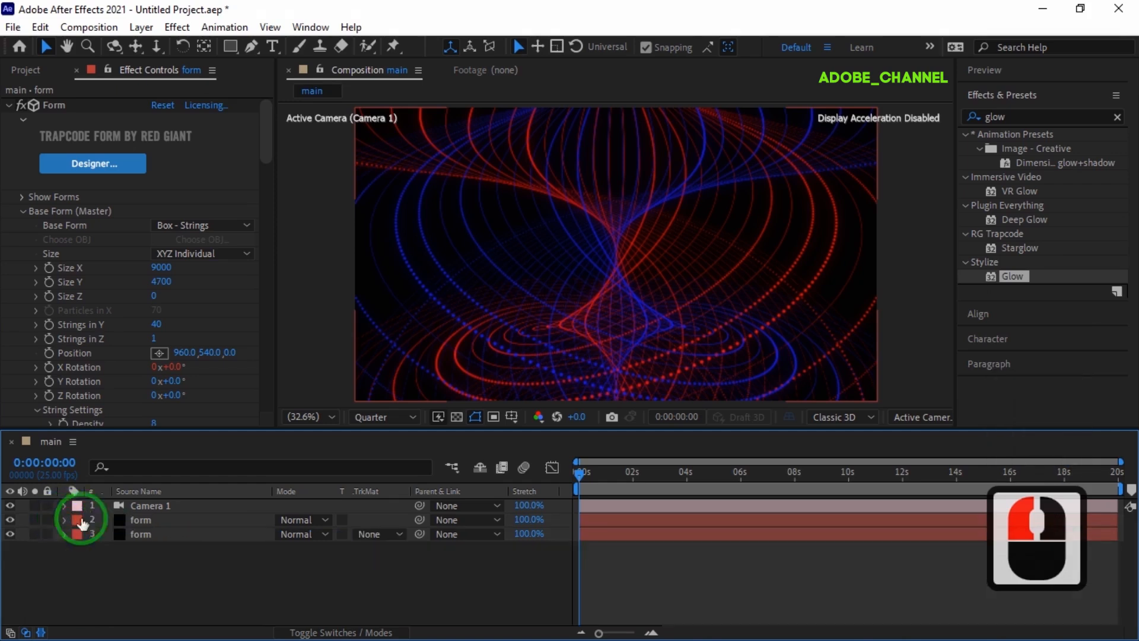
Preview the composition's animation with both form layers and stop the playback.
click(1037, 71)
click(1039, 91)
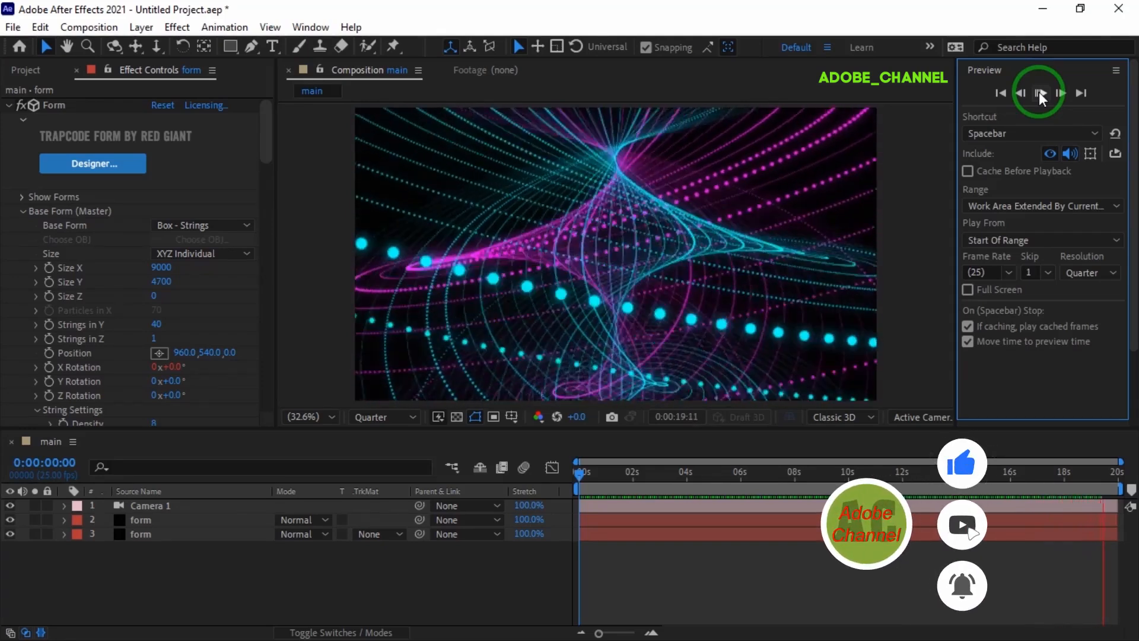
click(1038, 92)
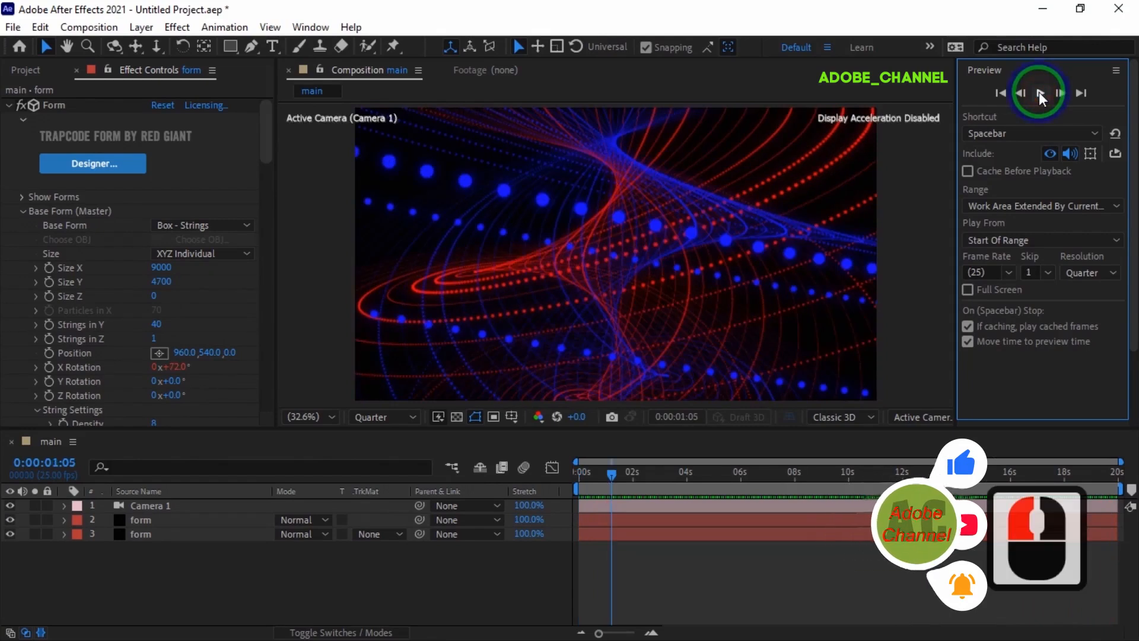